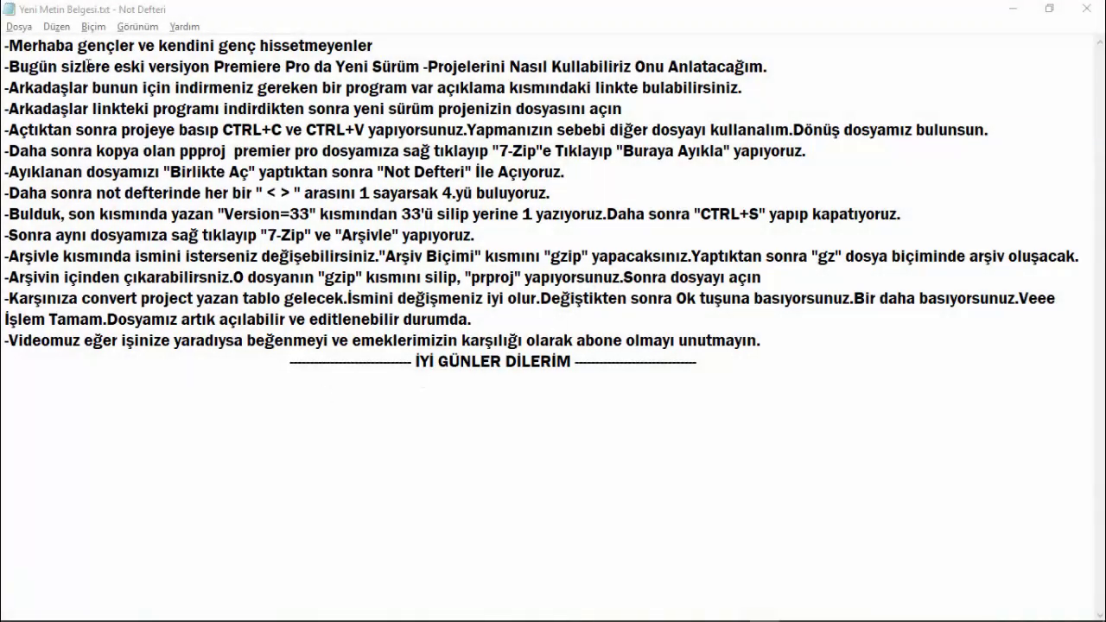
Highlight the opening greeting and the second instruction line in Notepad.
drag(10, 44, 380, 45)
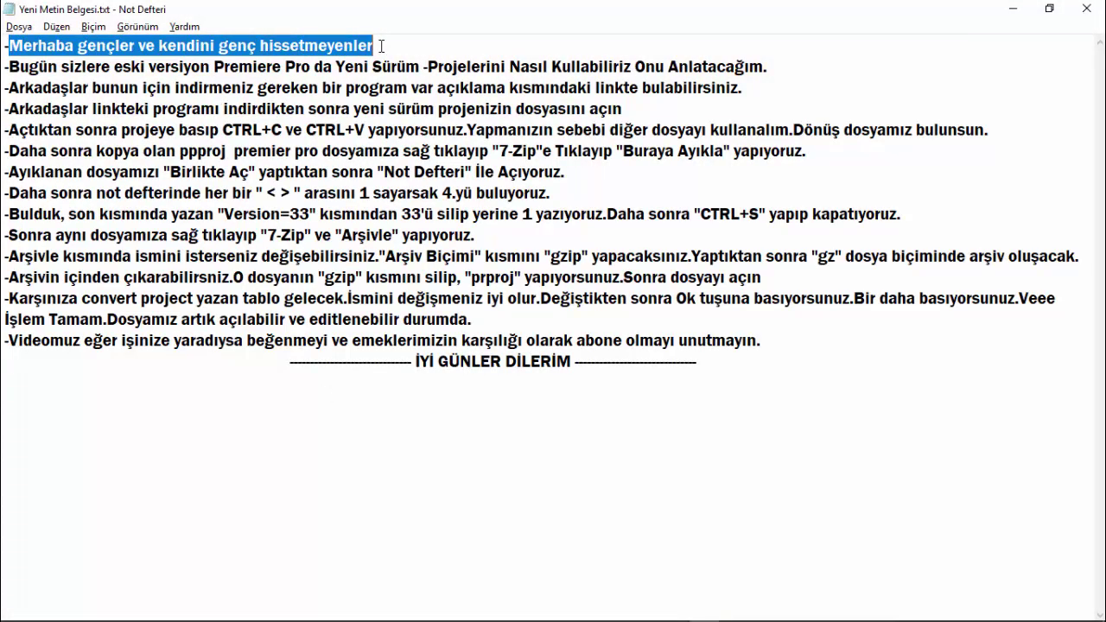
click(7, 67)
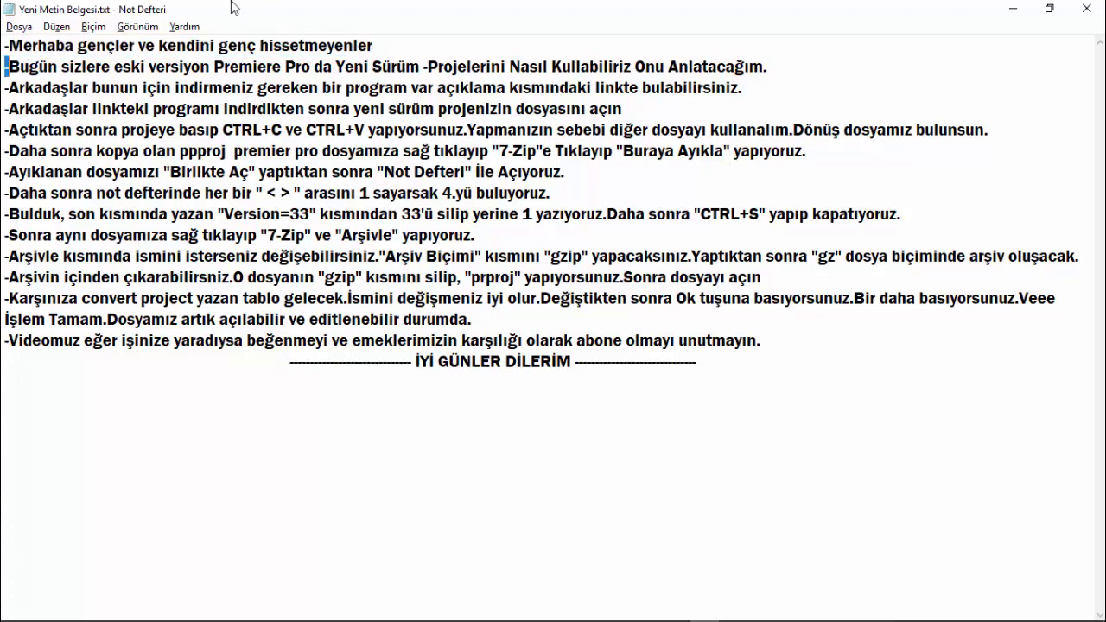
key(shift+Right)
key(shift+Right)
key(shift+Right)
key(shift+Right)
key(shift+Right)
key(shift+Right)
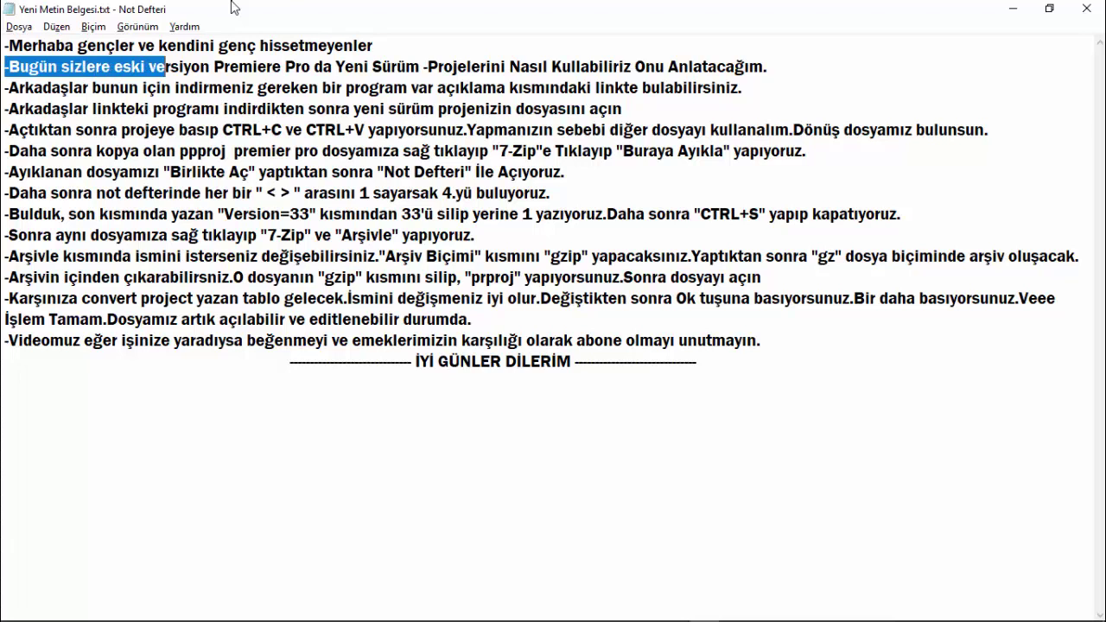
key(shift+Right)
key(shift+Right)
key(shift+Right)
key(shift+Right)
key(shift+Right)
key(shift+Right)
key(shift+Right)
key(shift+Right)
key(shift+Right)
key(shift+Right)
key(shift+Right)
key(shift+Right)
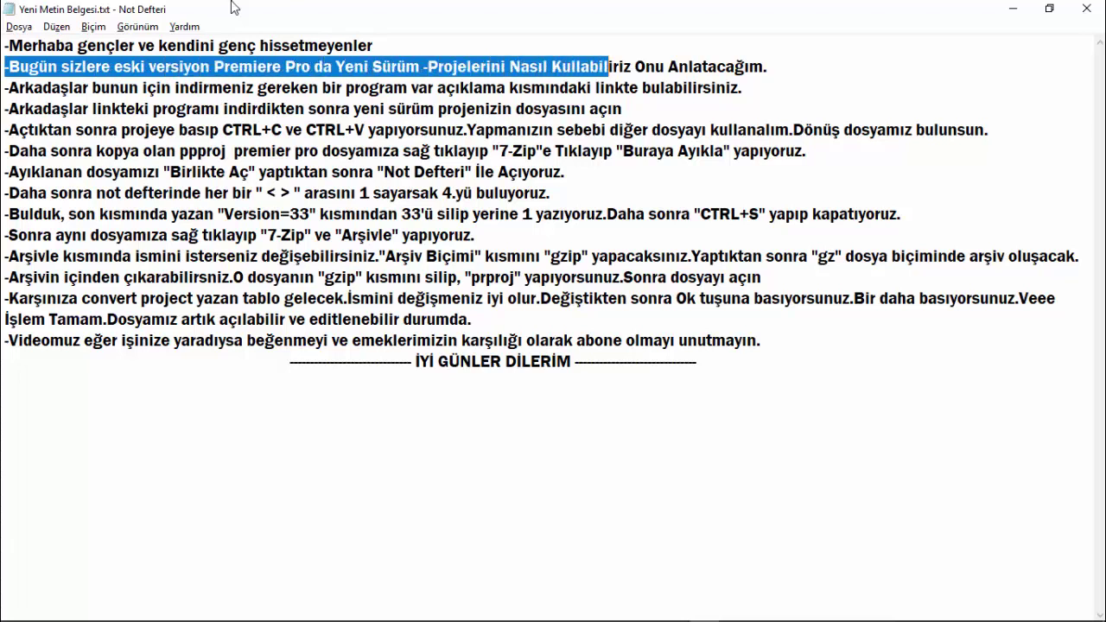
key(shift+Right)
key(shift+Right)
key(shift+Right)
key(shift+Right)
key(shift+Right)
key(shift+Right)
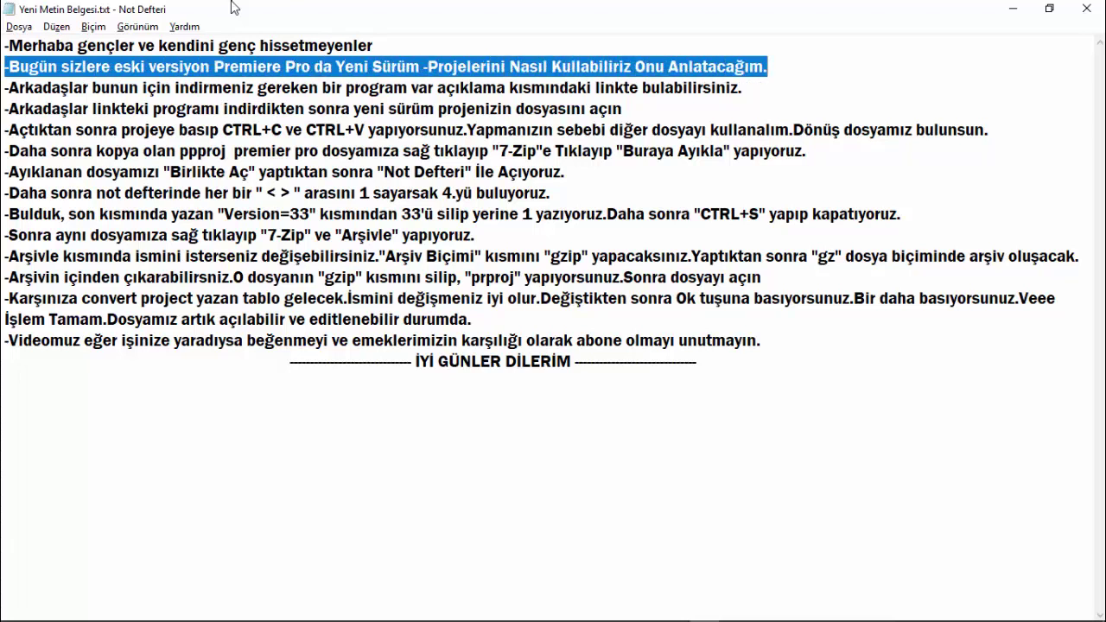
Highlight the third and fourth instruction lines in Notepad.
key(Down)
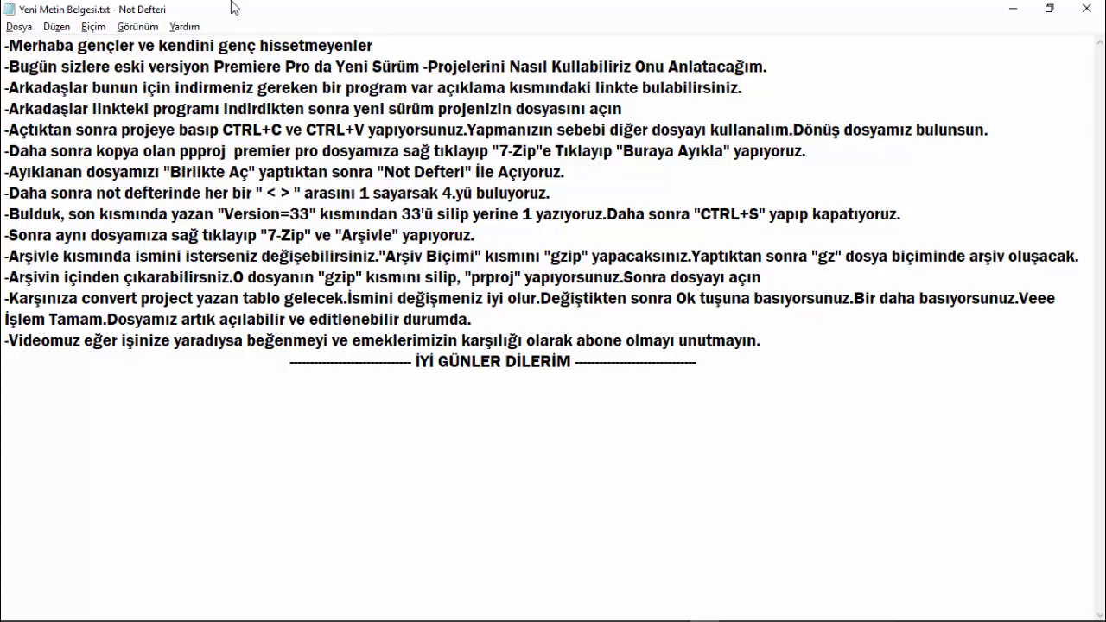
key(shift+Right)
key(shift+Right)
key(shift+Right)
key(shift+Right)
key(shift+Right)
key(shift+Right)
key(shift+Right)
key(shift+Right)
key(shift+Right)
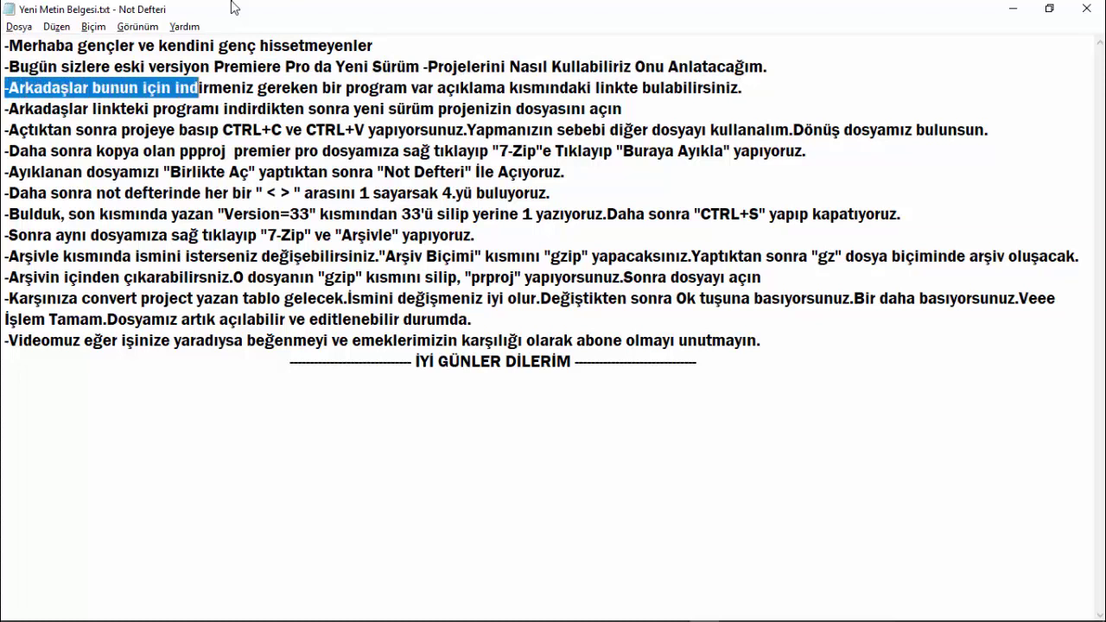
key(shift+Right)
key(shift+Right)
key(shift+Right)
key(shift+Right)
key(shift+Right)
key(shift+Right)
key(shift+Right)
key(shift+Right)
key(shift+Right)
key(shift+Right)
key(shift+Right)
key(shift+Right)
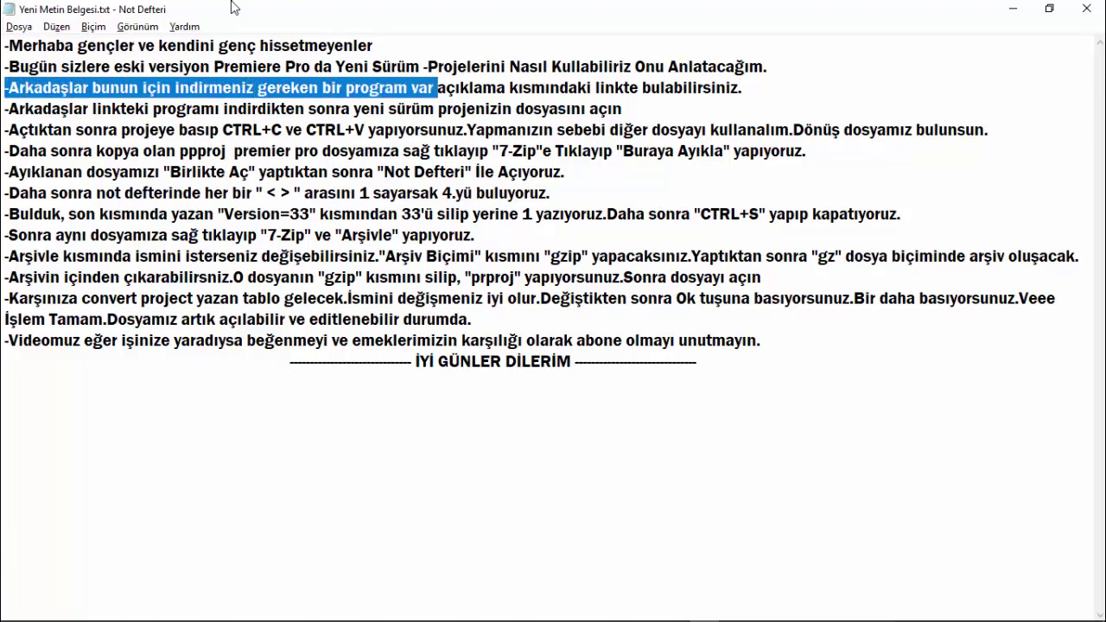
key(shift+Right)
key(shift+Right)
key(shift+Right)
key(shift+Right)
key(shift+Right)
key(shift+Right)
key(shift+Right)
key(shift+Right)
key(shift+Right)
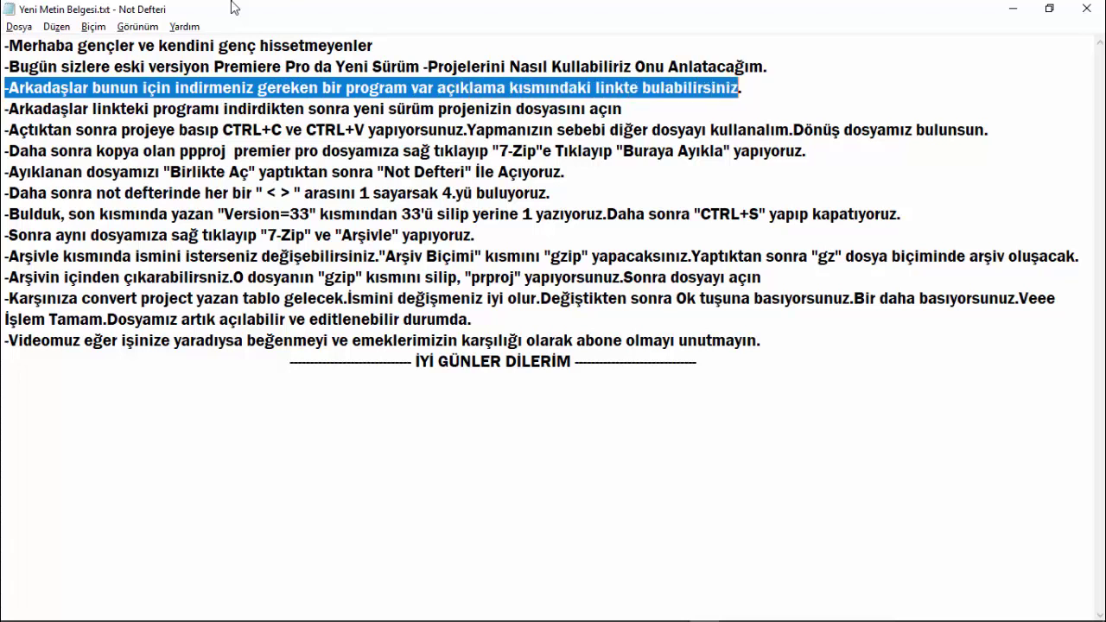
key(Down)
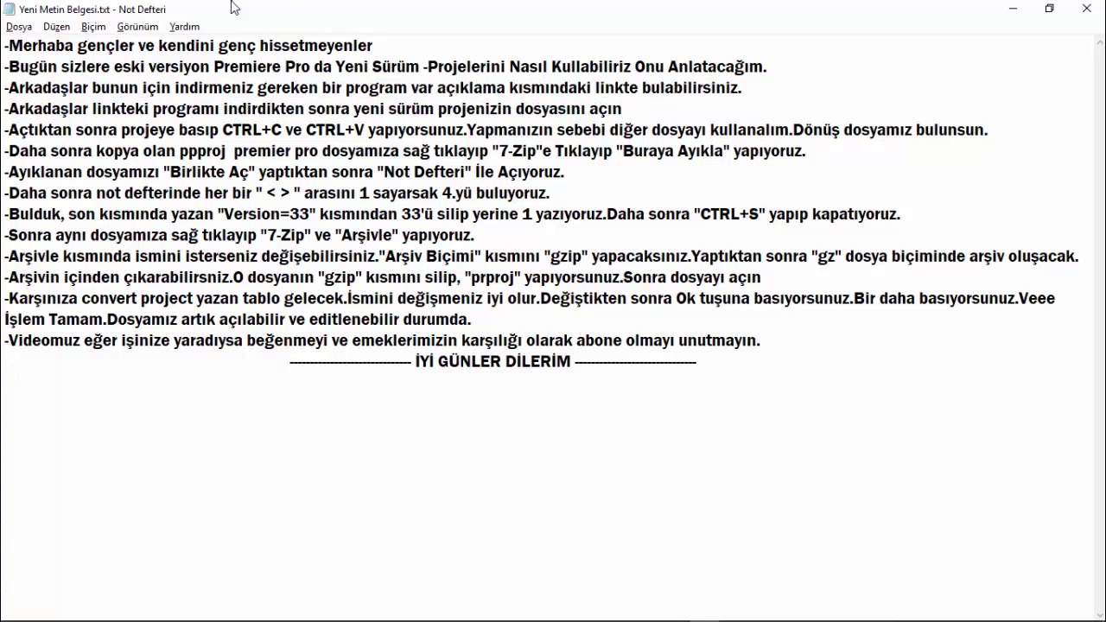
key(shift+Right)
key(shift+Right)
key(shift+Right)
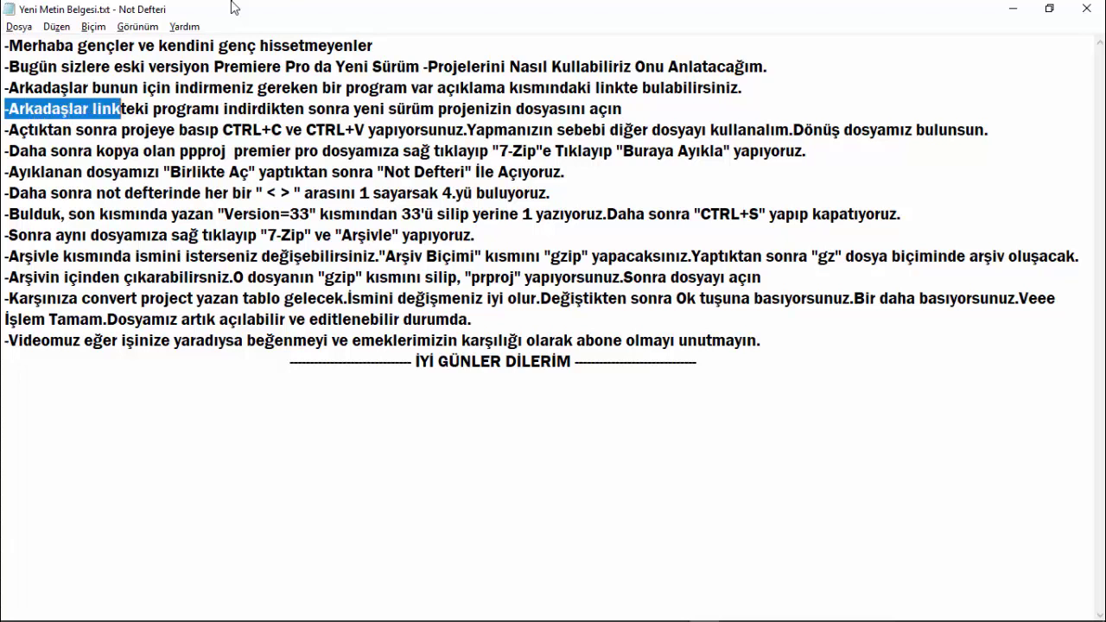
key(shift+Right)
key(shift+Right)
key(shift+Right)
key(shift+Right)
key(shift+Right)
key(shift+Right)
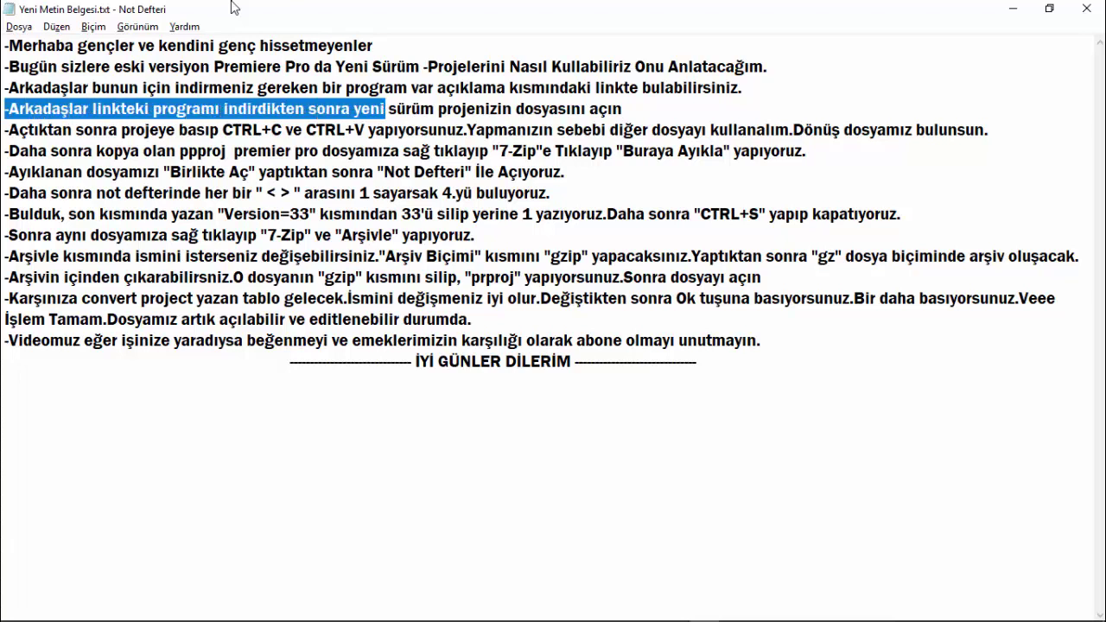
key(shift+Right)
key(shift+Right)
key(shift+Right)
key(shift+Right)
key(shift+Right)
key(shift+Right)
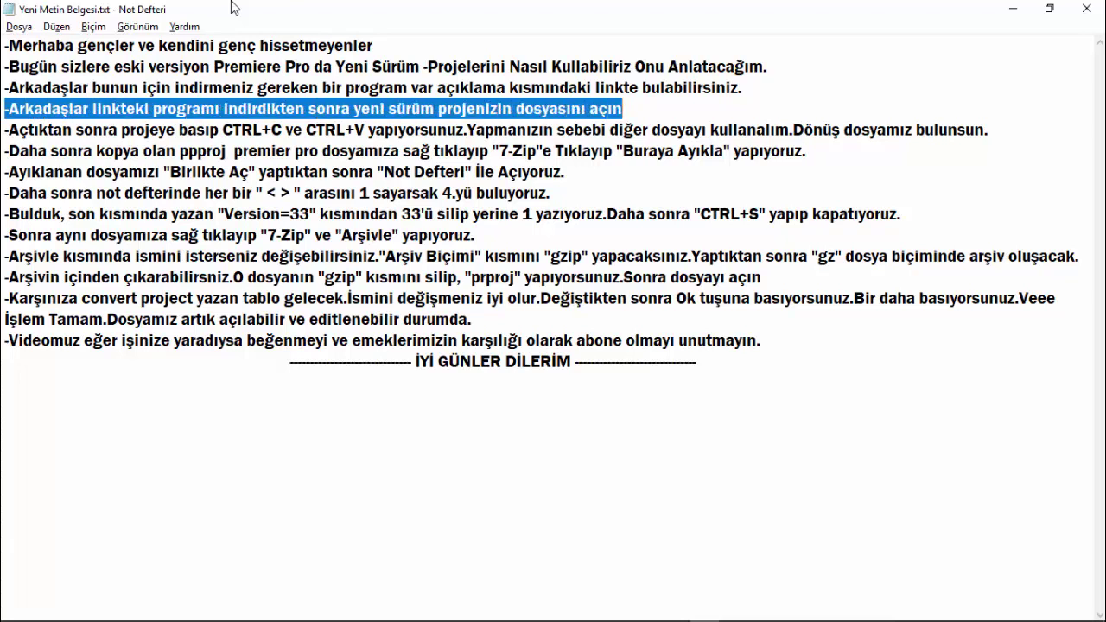
Switch to the video folder in File Explorer and refresh its file list.
key(alt+Tab)
key(alt+Tab)
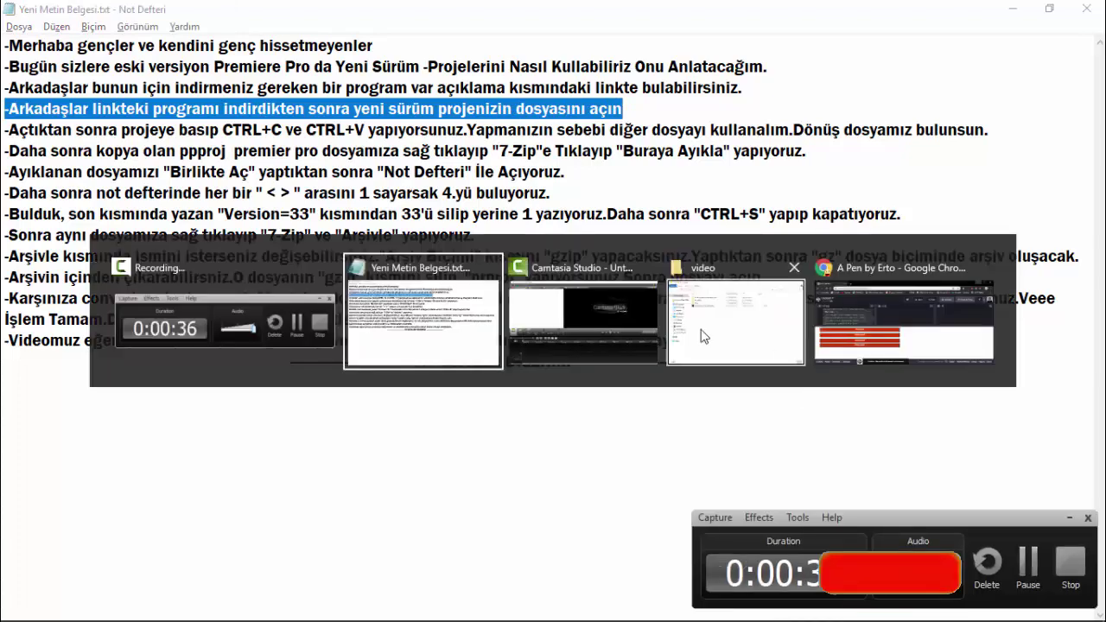
click(703, 335)
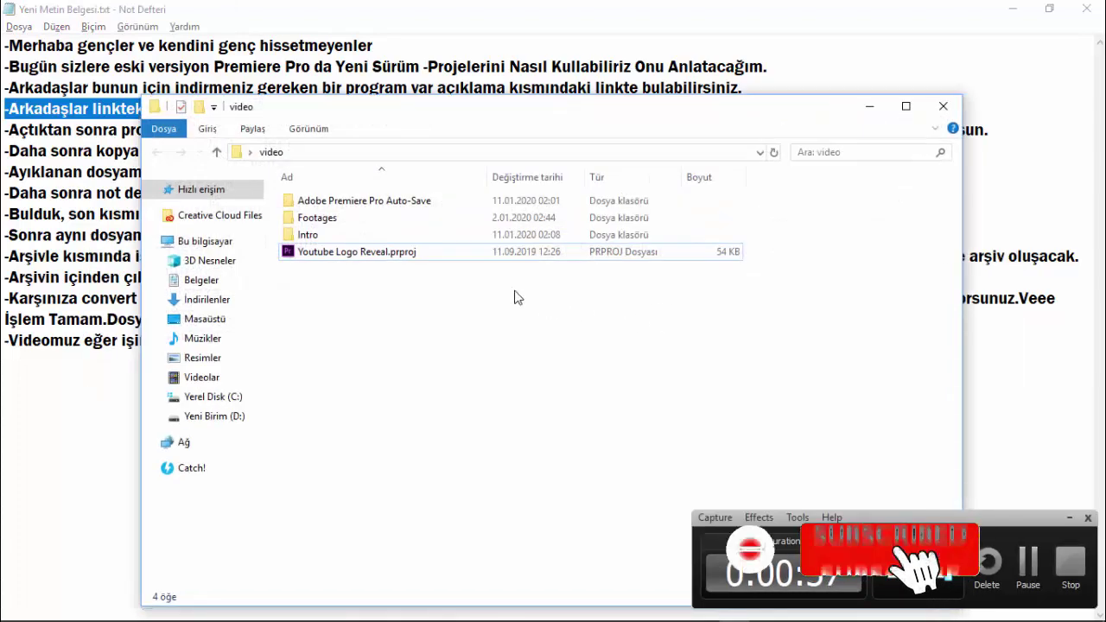
click(1068, 518)
right_click(448, 286)
click(530, 392)
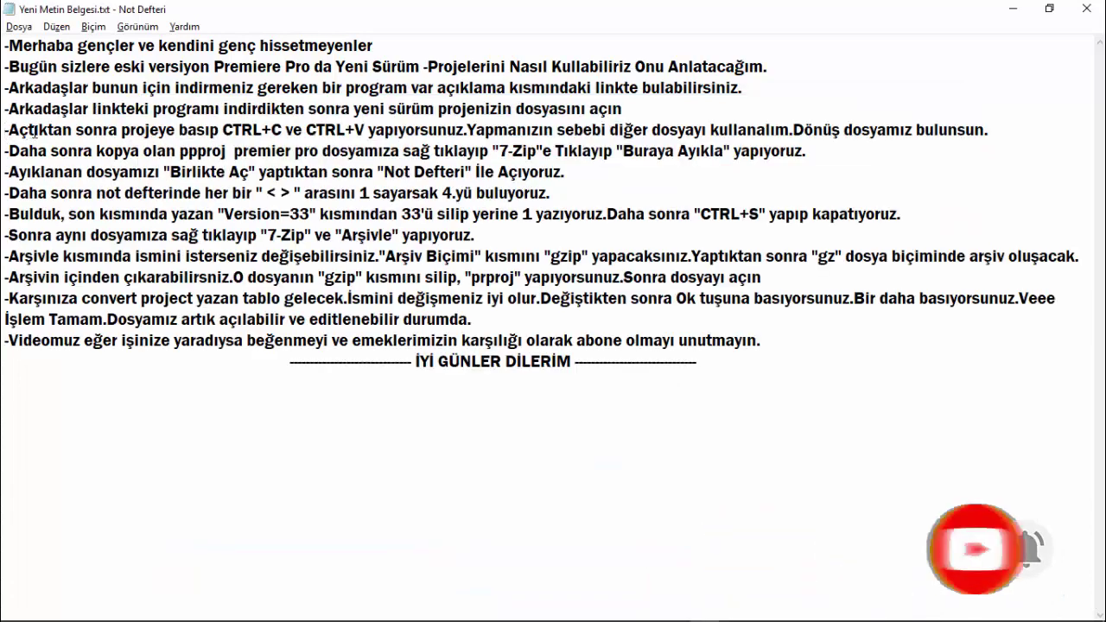
Highlight the fifth instruction line about copying and pasting the project file.
key(shift+Right)
key(shift+Right)
key(shift+Right)
key(shift+Right)
key(shift+Right)
key(shift+Right)
key(shift+Right)
key(shift+Right)
key(shift+Right)
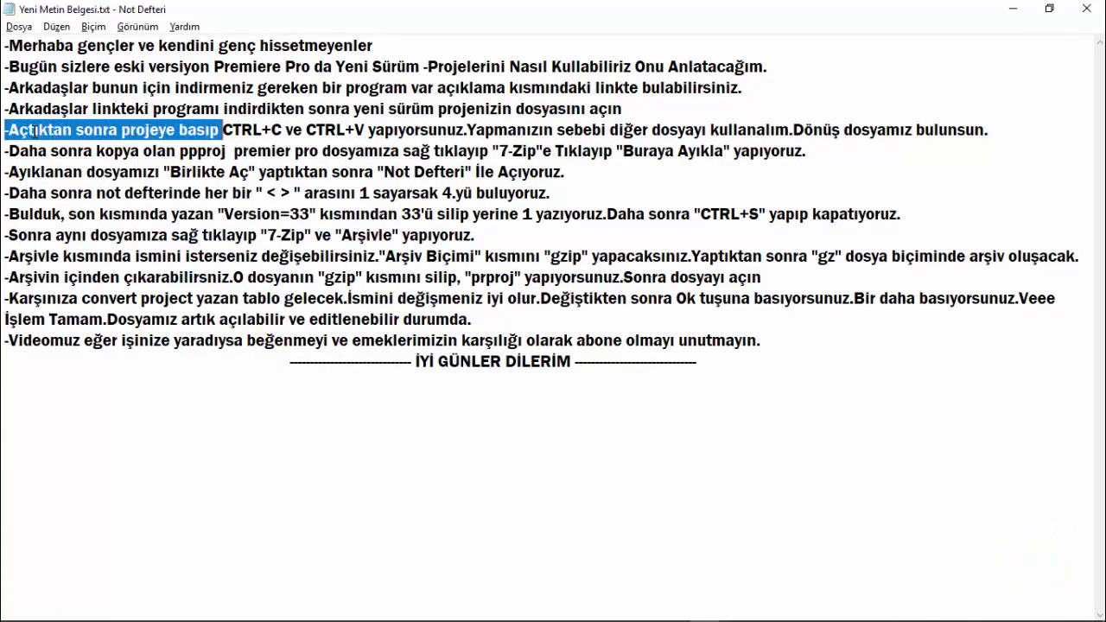
key(shift+Right)
key(shift+Right)
key(shift+Right)
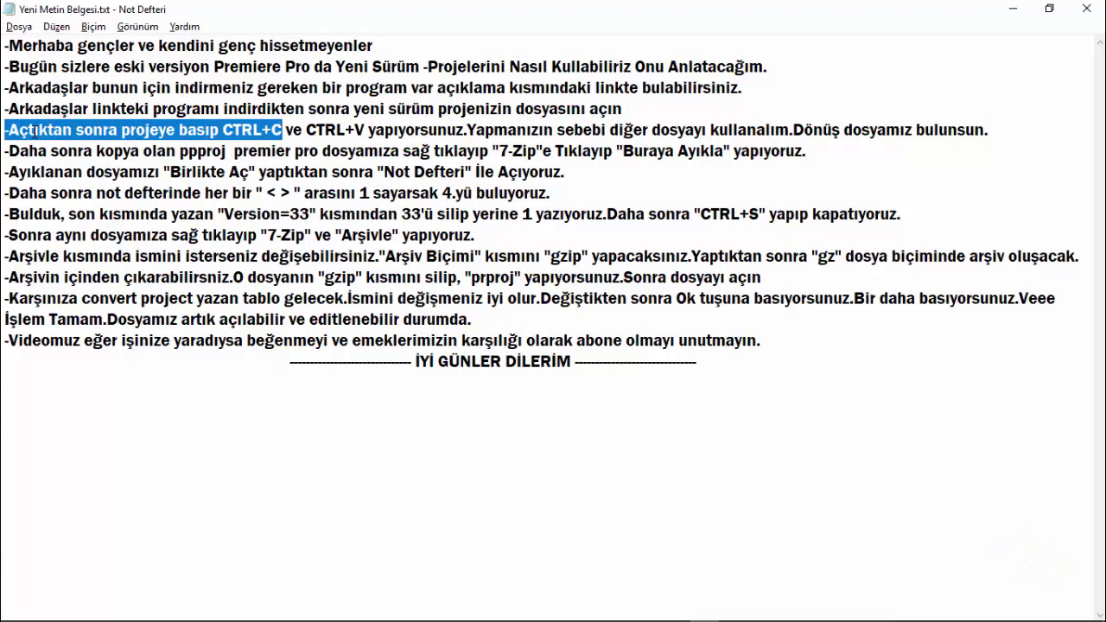
key(shift+Right)
key(shift+Right)
key(shift+Right)
key(shift+Right)
key(shift+Right)
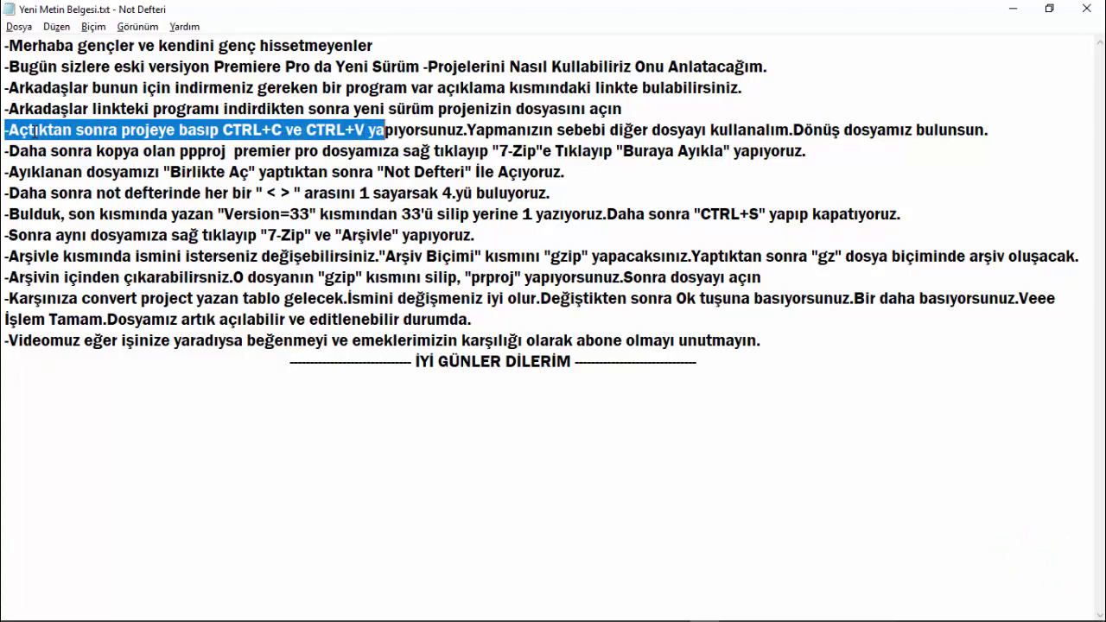
key(shift+Right)
key(shift+Right)
key(shift+Right)
key(shift+Right)
key(shift+Right)
key(shift+Right)
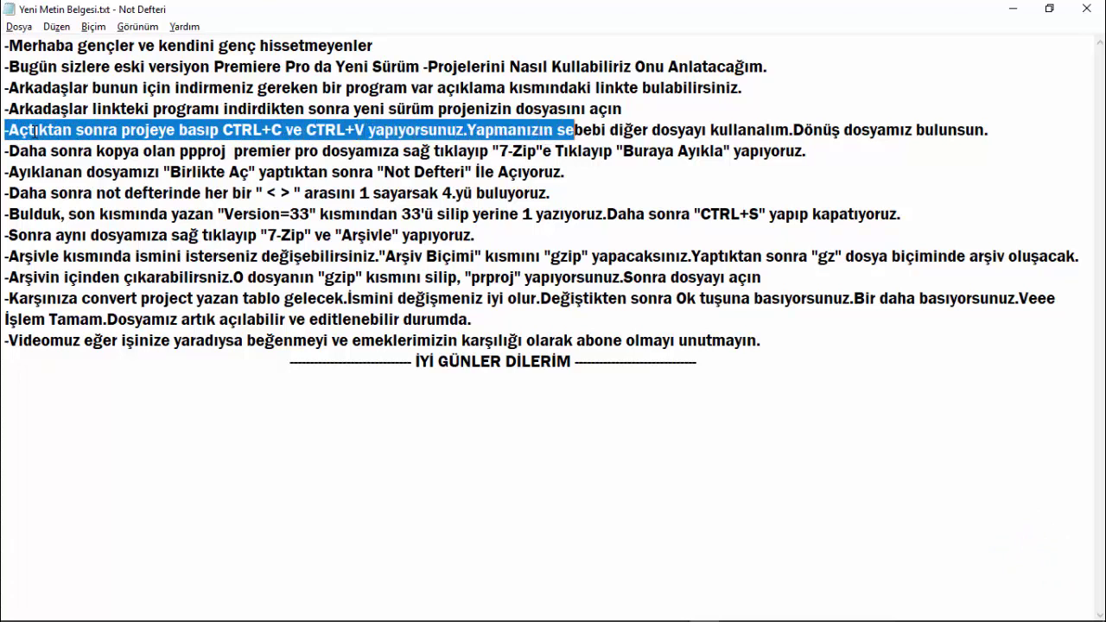
key(shift+Right)
key(shift+Right)
key(shift+Right)
key(shift+Right)
key(shift+Right)
key(shift+Right)
key(shift+Right)
key(shift+Right)
key(shift+Right)
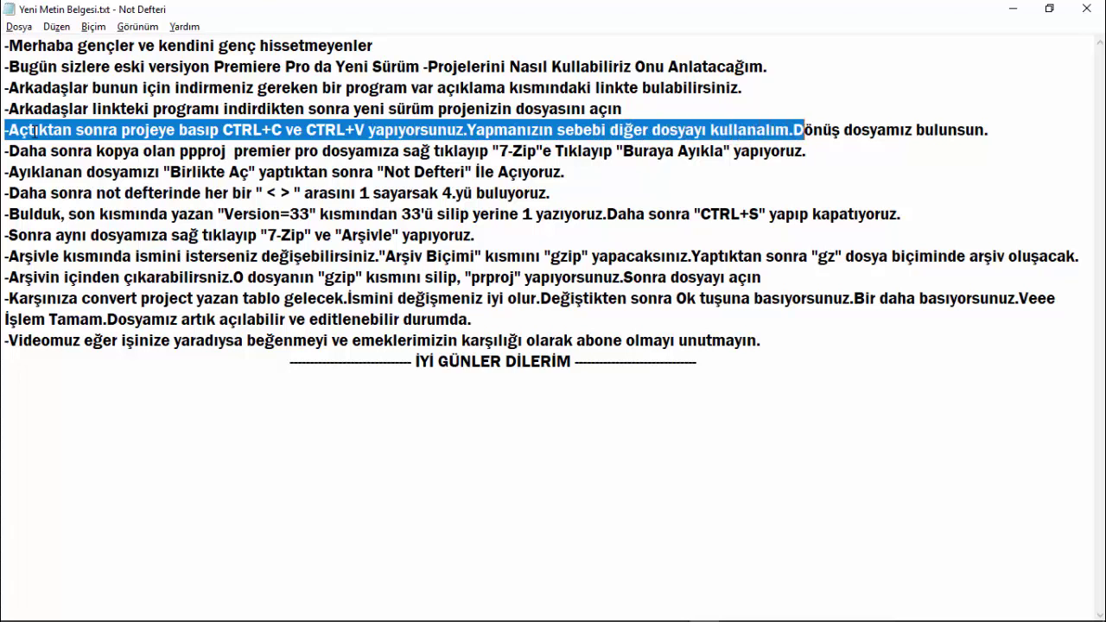
key(shift+Right)
key(shift+Right)
key(shift+Right)
key(shift+Right)
key(shift+Right)
key(shift+Right)
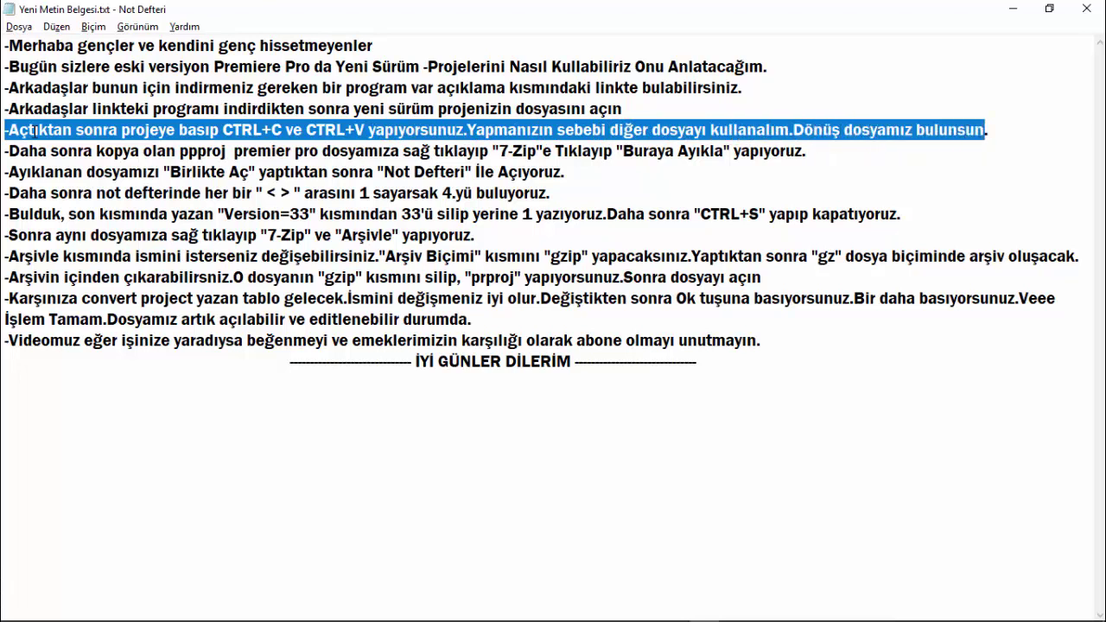
key(alt+Tab)
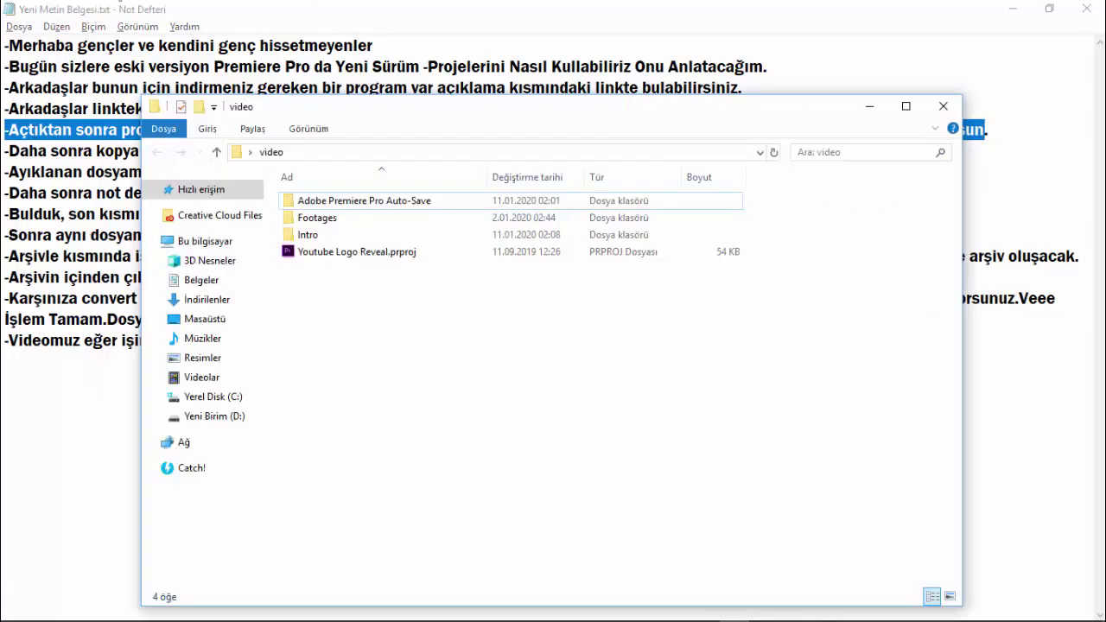
Duplicate Youtube Logo Reveal.prproj in place, creating Youtube Logo Reveal - Kopya.prproj.
click(389, 262)
right_click(391, 261)
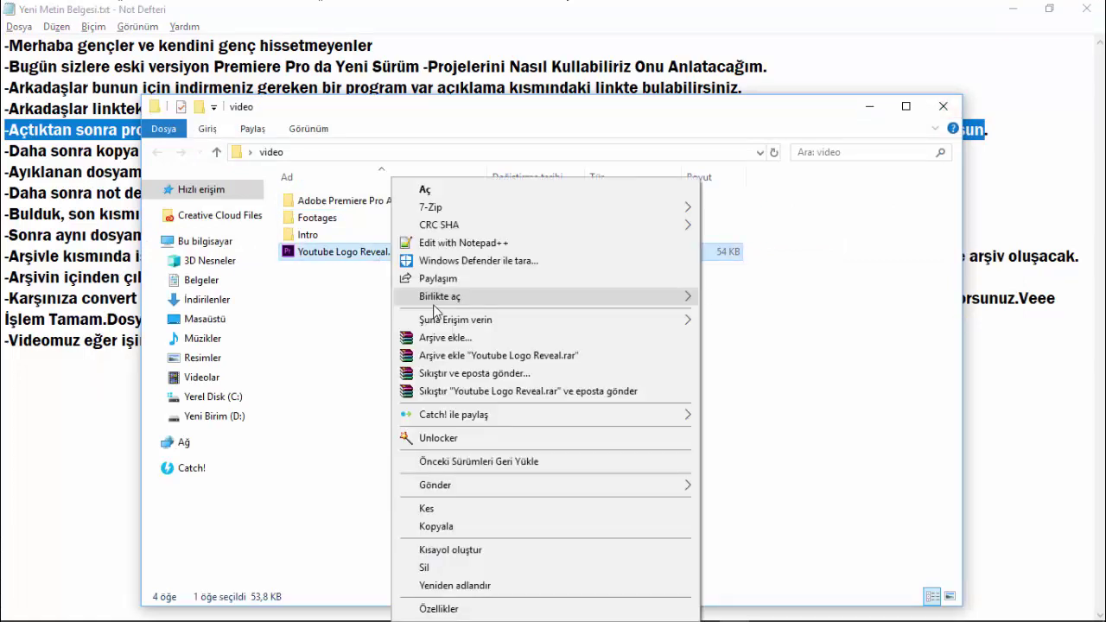
click(313, 306)
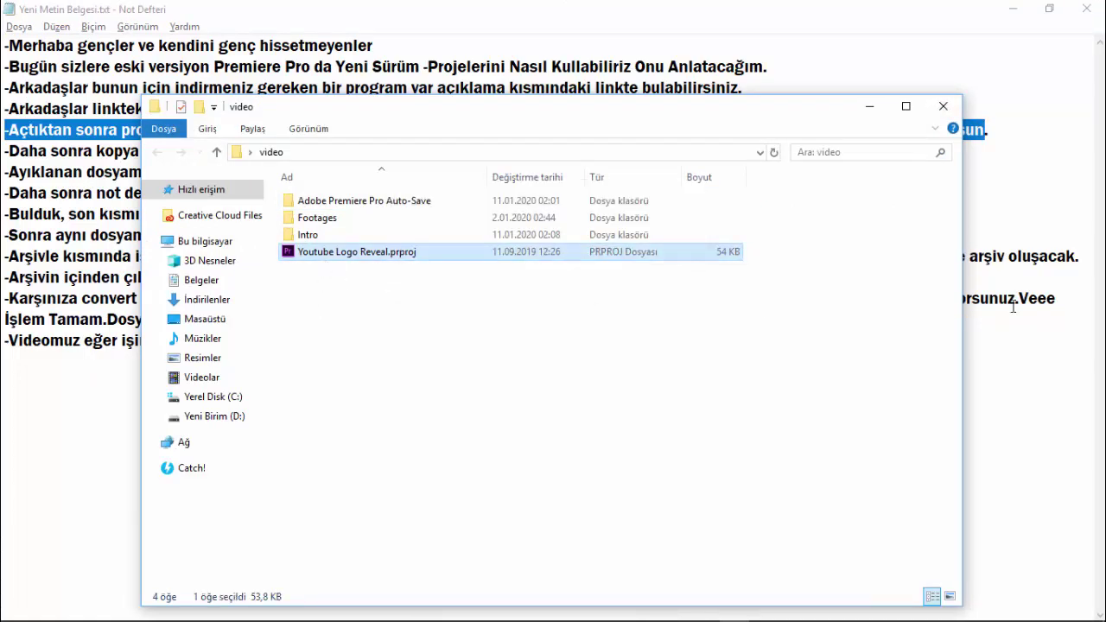
key(ctrl+v)
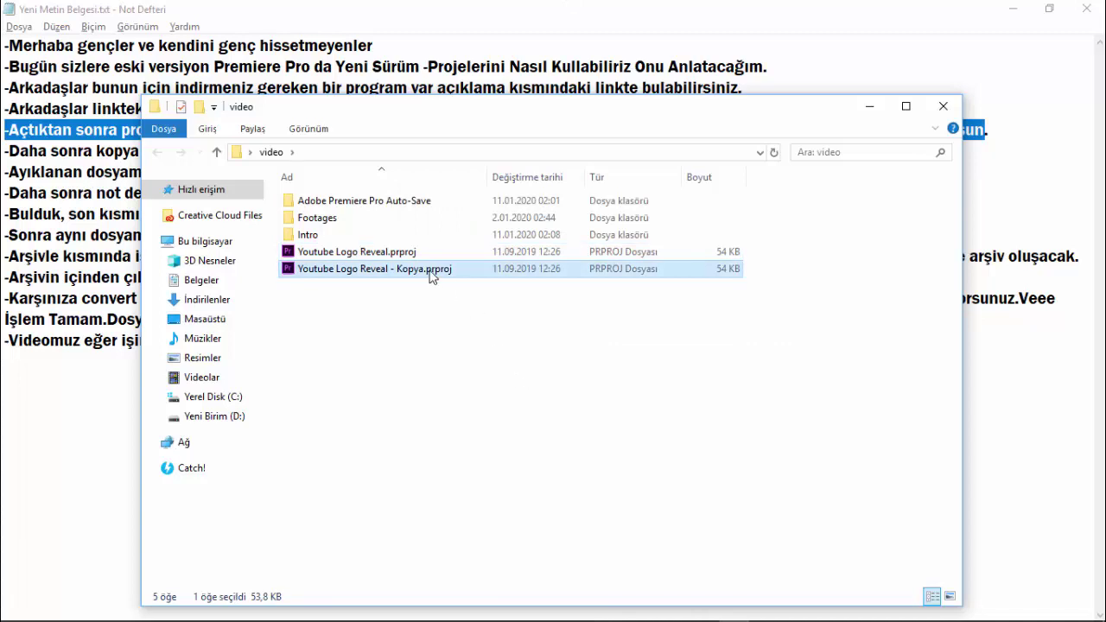
right_click(454, 287)
click(499, 393)
click(459, 251)
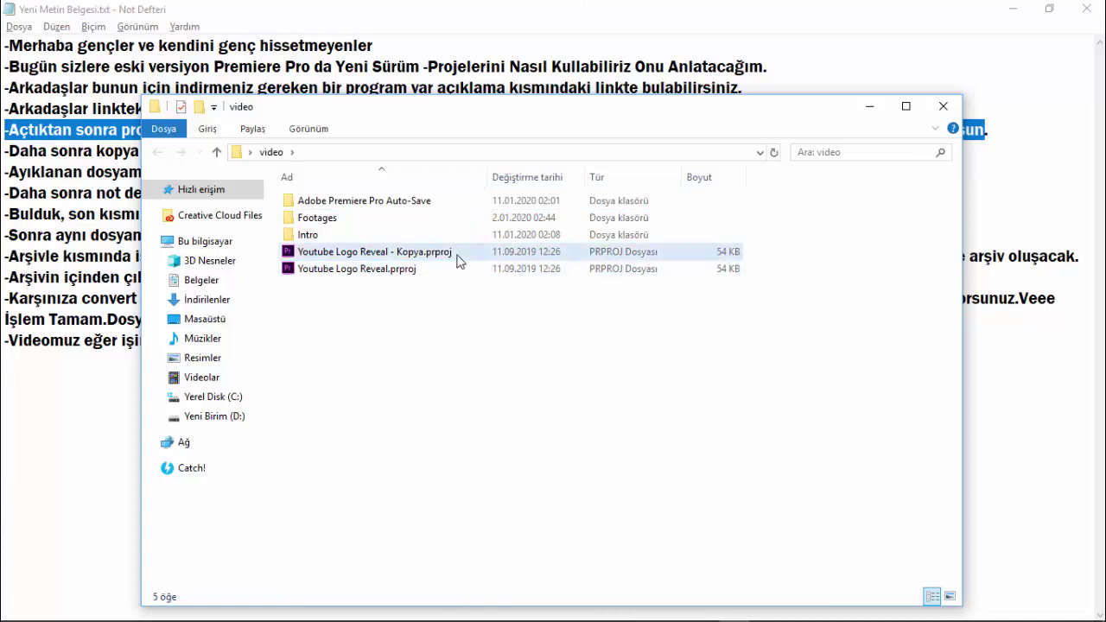
click(16, 151)
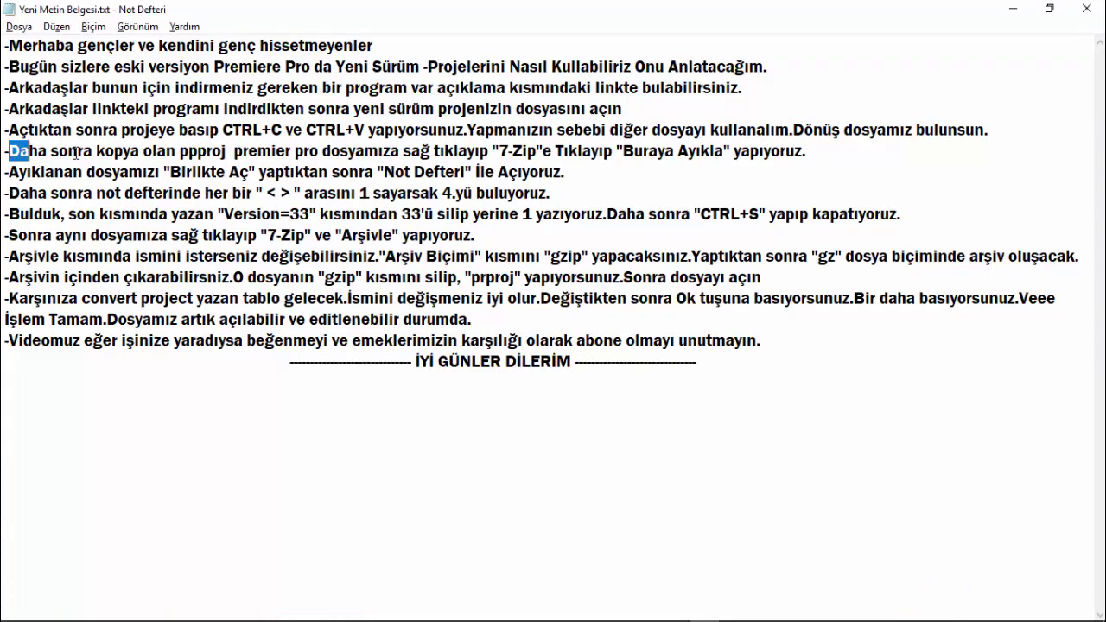
Highlight the instruction to extract the copied prproj with 7-Zip's Buraya Ayıkla.
key(shift+Right)
key(shift+Right)
key(shift+Right)
key(shift+Right)
key(shift+Right)
key(shift+Right)
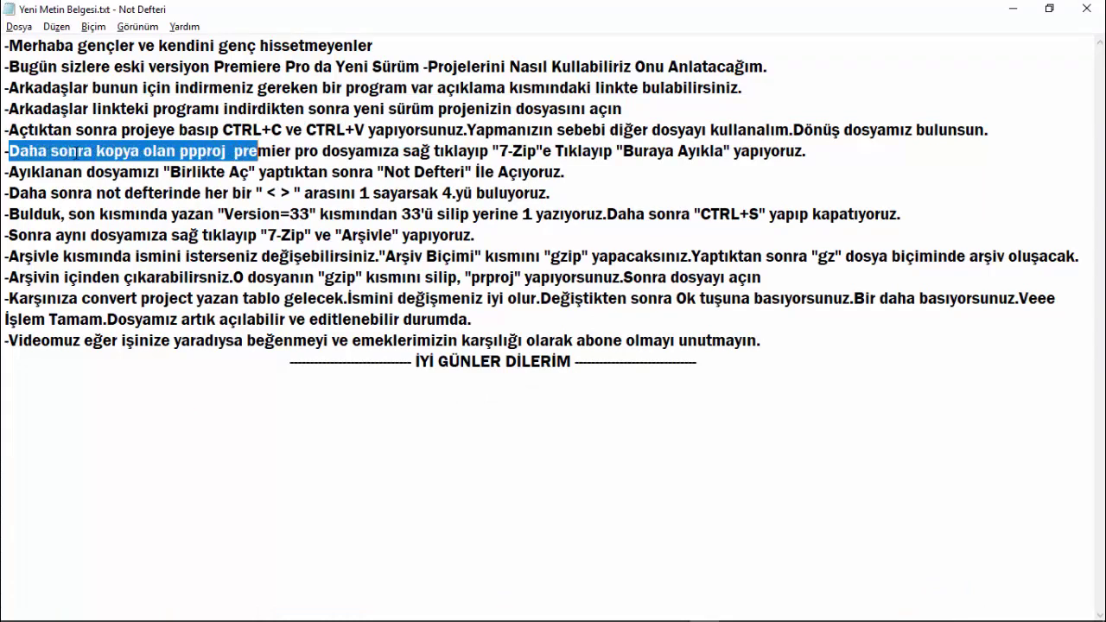
key(shift+Right)
key(shift+Right)
key(shift+Right)
key(shift+Right)
key(shift+Right)
key(shift+Right)
key(shift+Right)
key(shift+Right)
key(shift+Right)
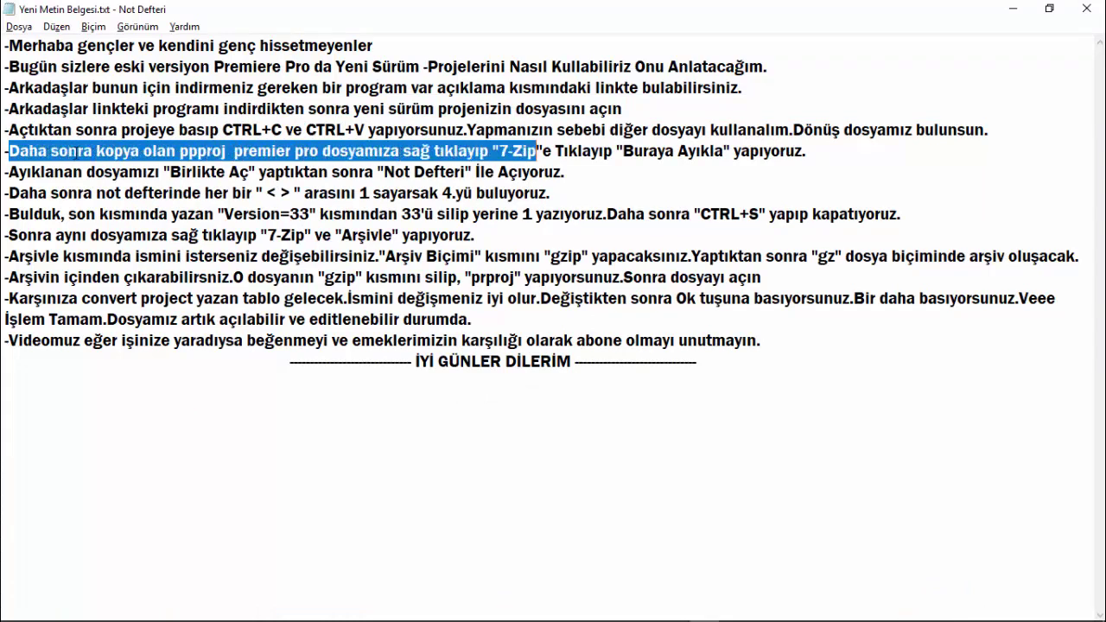
key(shift+Right)
key(shift+Right)
key(shift+Right)
key(shift+Right)
key(shift+Right)
key(shift+Right)
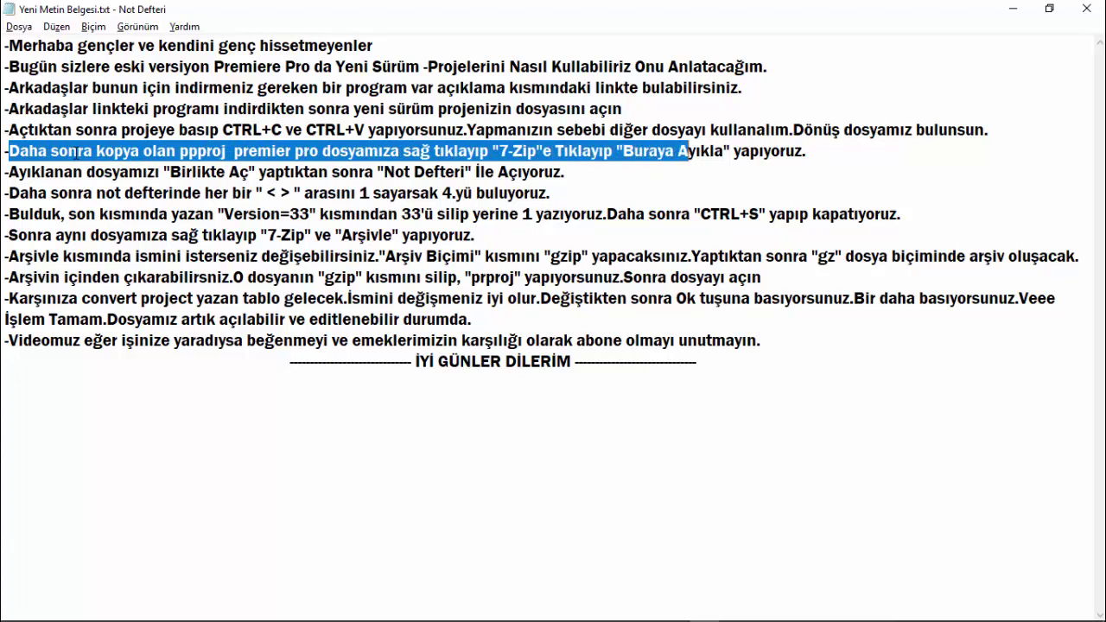
key(shift+Right)
key(shift+Right)
key(shift+Right)
Extract Youtube Logo Reveal - Kopya.prproj with 7-Zip Buraya Ayıkla, yielding the 850 KB Kopya file.
key(alt+Tab)
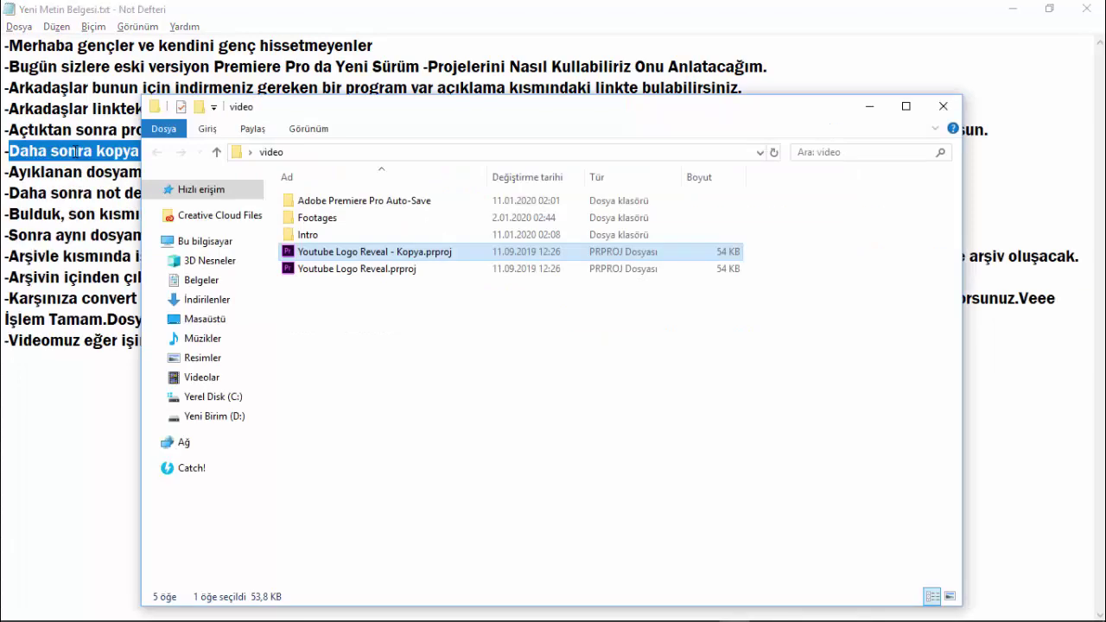
right_click(439, 258)
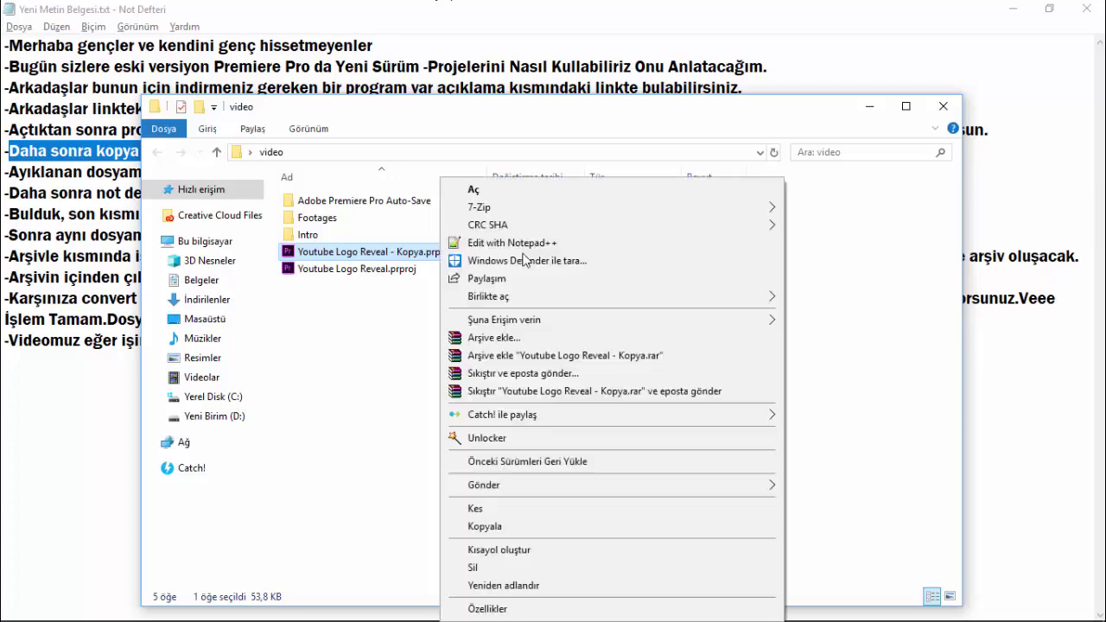
mouse_move(515, 207)
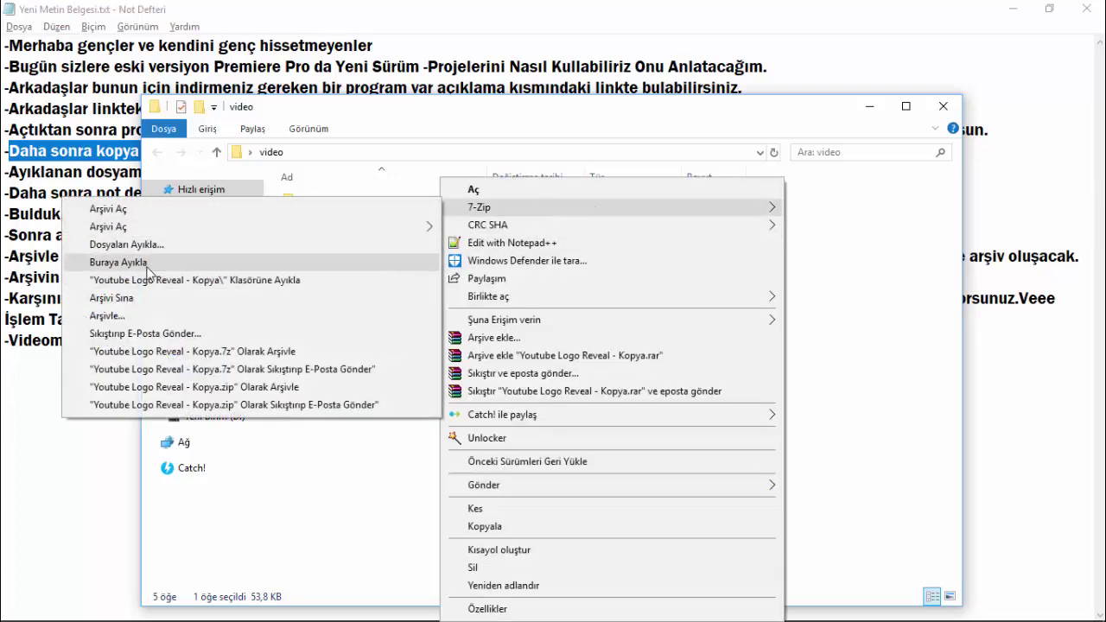
click(149, 263)
right_click(499, 312)
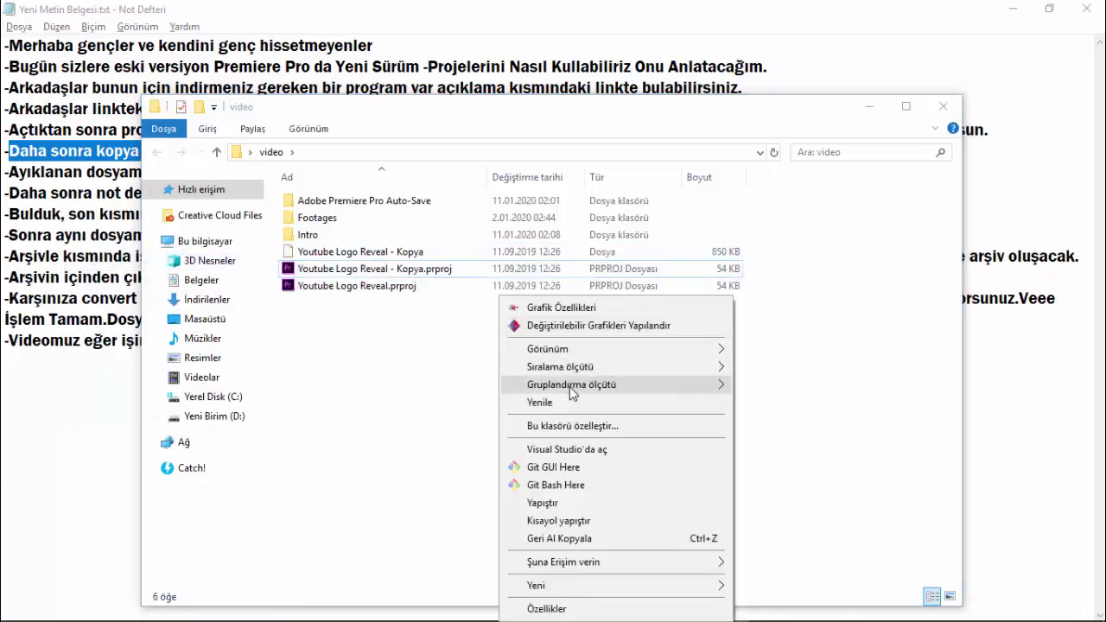
click(409, 282)
click(401, 253)
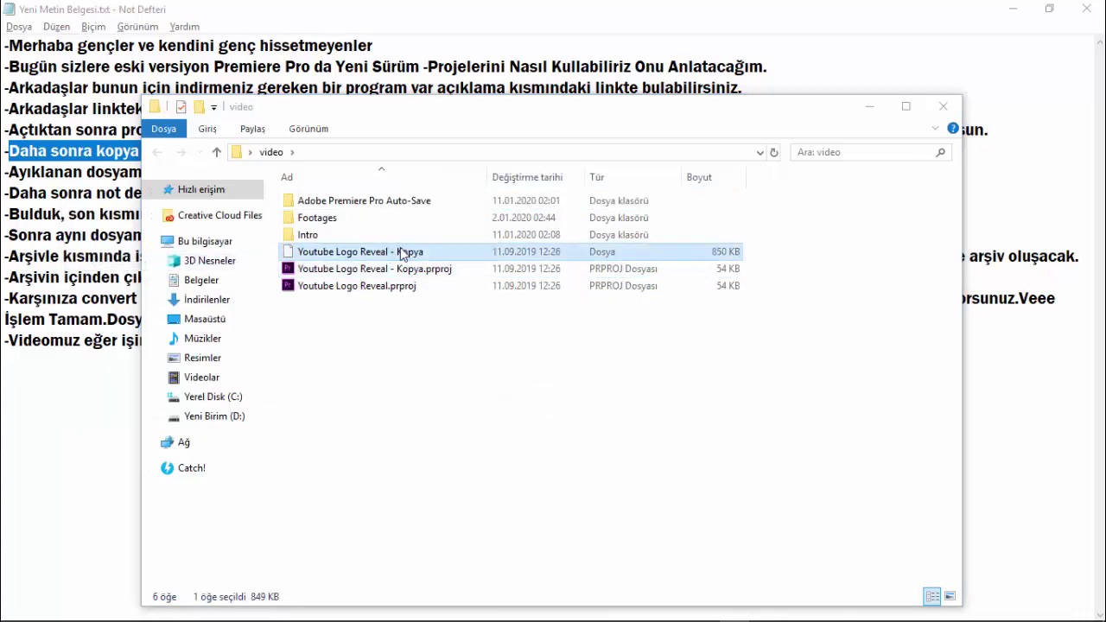
click(9, 176)
Highlight the instruction to open the extracted file with Not Defteri.
key(shift+Right)
key(shift+Right)
key(shift+Right)
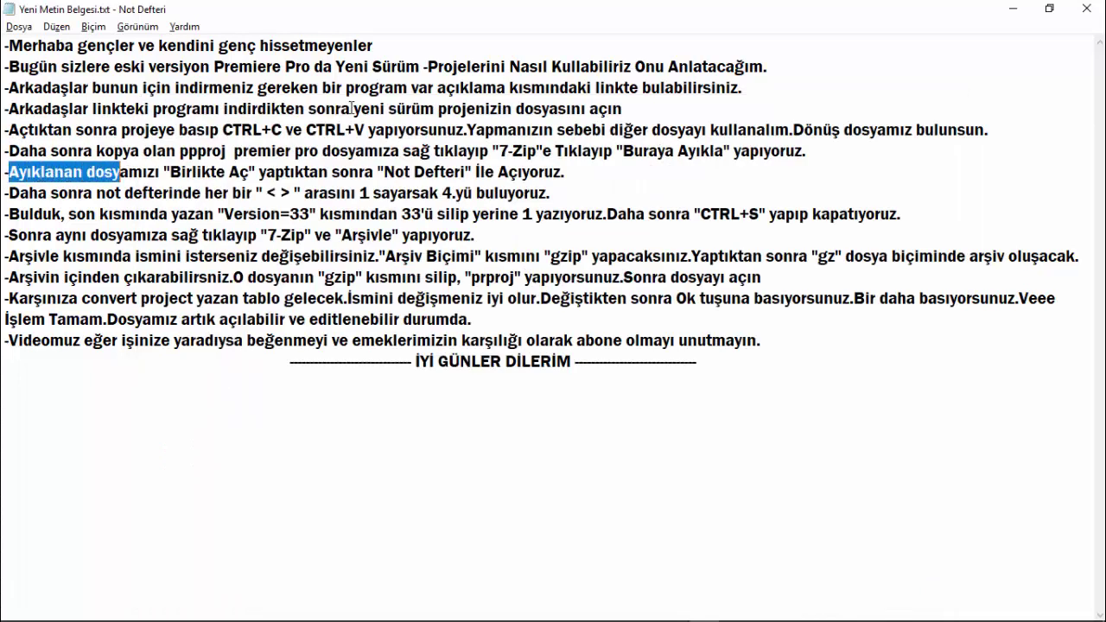
key(shift+Right)
key(shift+Right)
key(shift+Right)
key(shift+Right)
key(shift+Right)
key(shift+Right)
key(shift+Right)
key(shift+Right)
key(shift+Right)
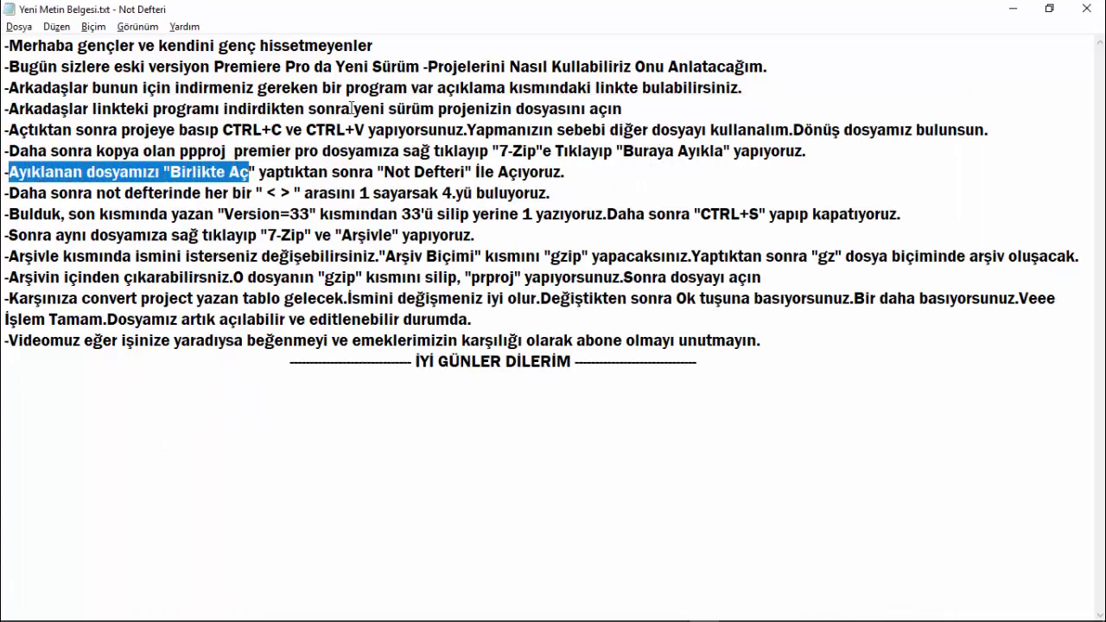
key(shift+Right)
key(shift+Right)
key(shift+Right)
key(shift+Right)
key(shift+Right)
key(shift+Right)
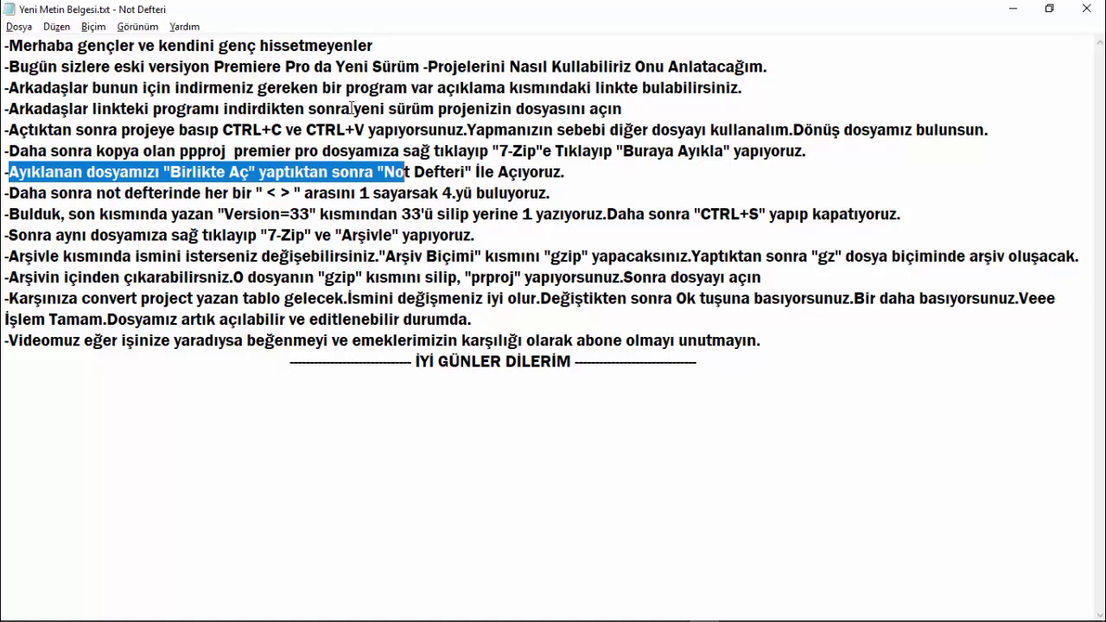
key(shift+Right)
key(shift+Right)
key(shift+Right)
key(shift+Right)
key(shift+Right)
key(shift+Right)
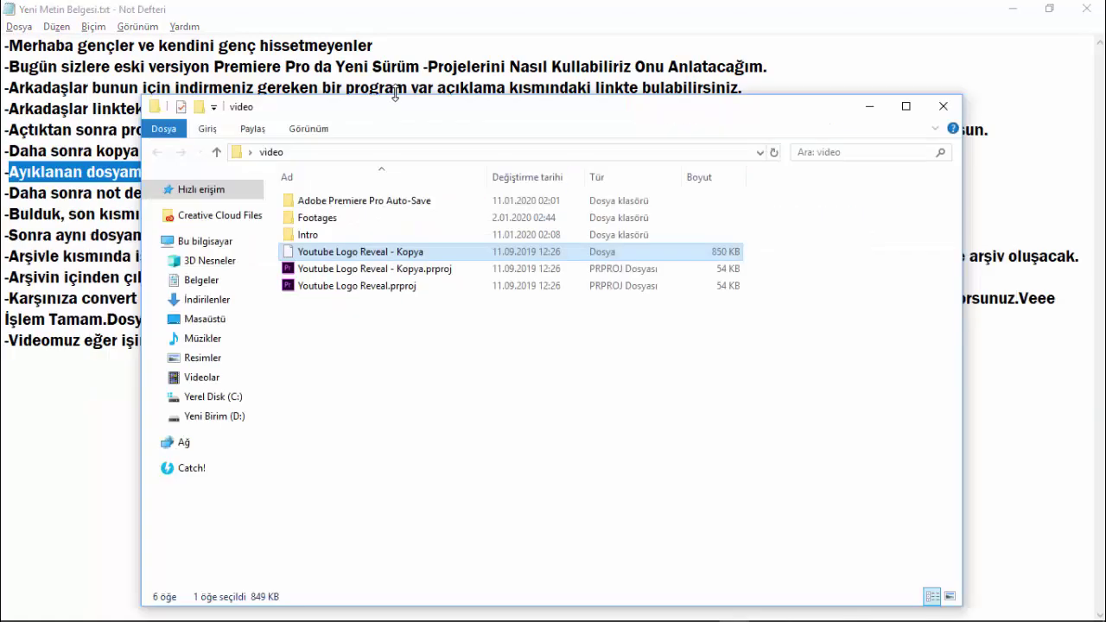
Open the extracted Youtube Logo Reveal - Kopya file in Not Defteri via Birlikte aç.
click(406, 251)
right_click(406, 255)
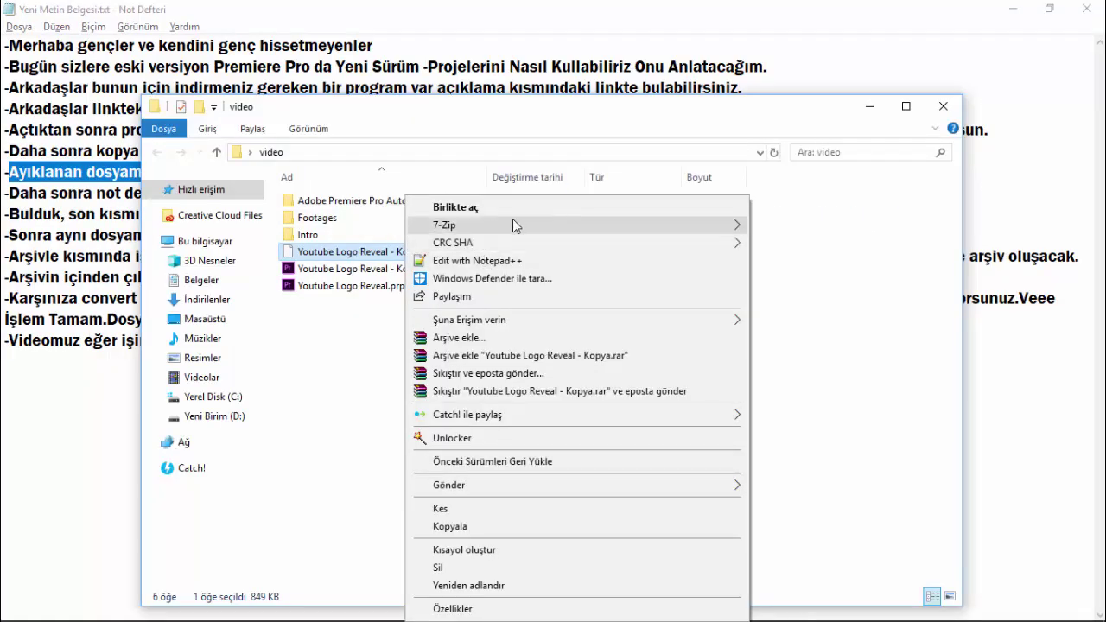
click(442, 209)
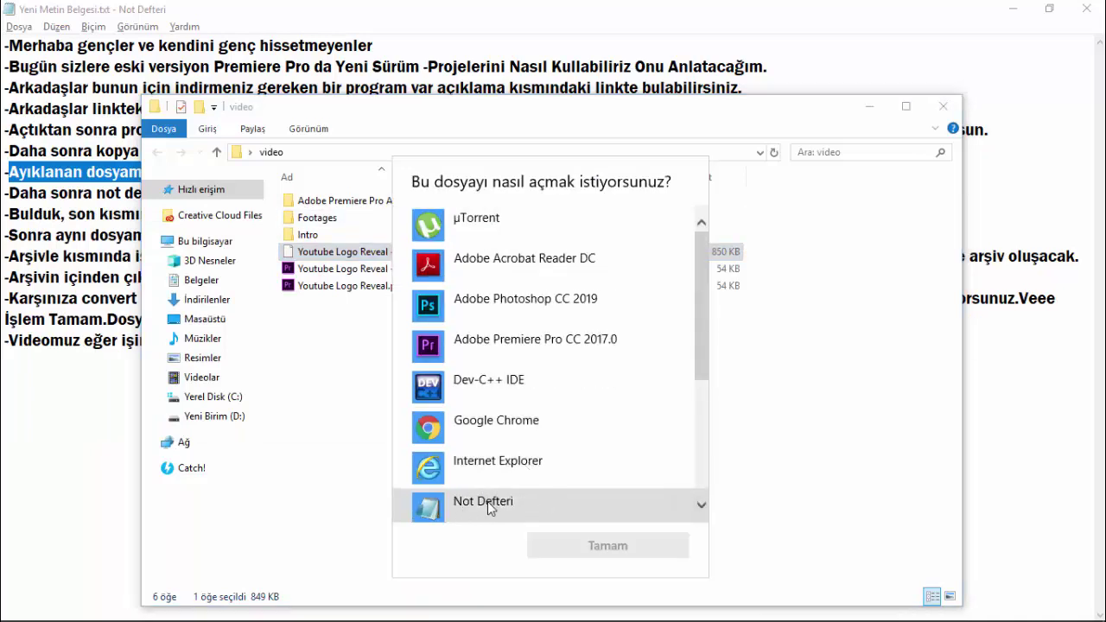
click(503, 499)
click(567, 546)
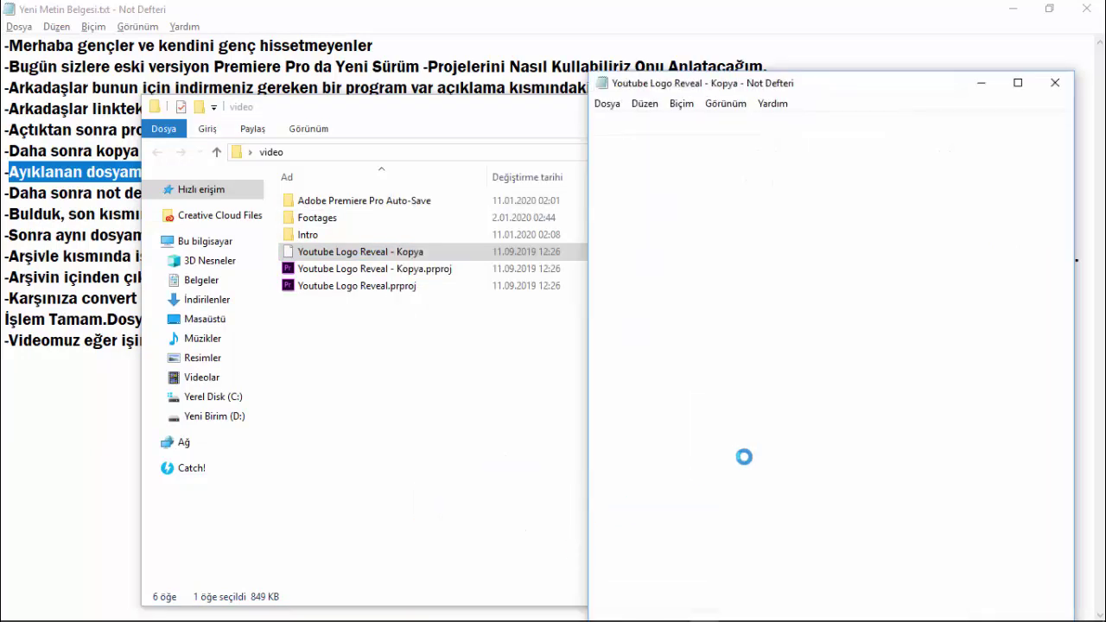
key(alt+Tab)
click(11, 191)
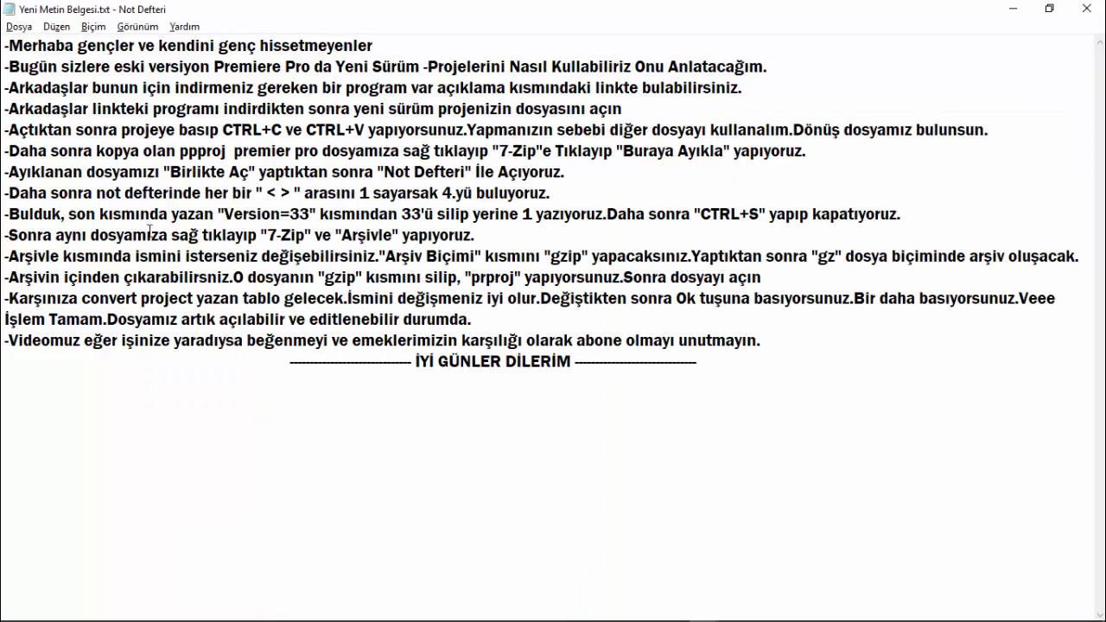
key(shift+Right)
key(shift+Right)
key(shift+Right)
key(shift+Right)
key(shift+Right)
key(shift+Right)
key(shift+Right)
key(shift+Right)
key(shift+Right)
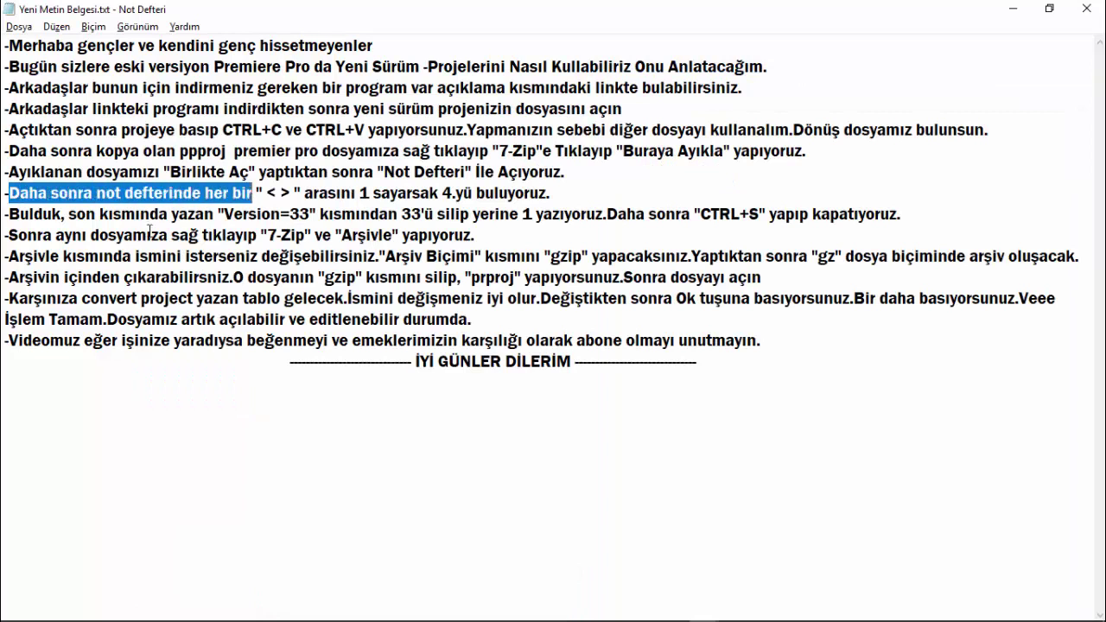
key(shift+Right)
key(shift+Right)
key(shift+Right)
key(shift+Right)
key(shift+Right)
key(shift+Right)
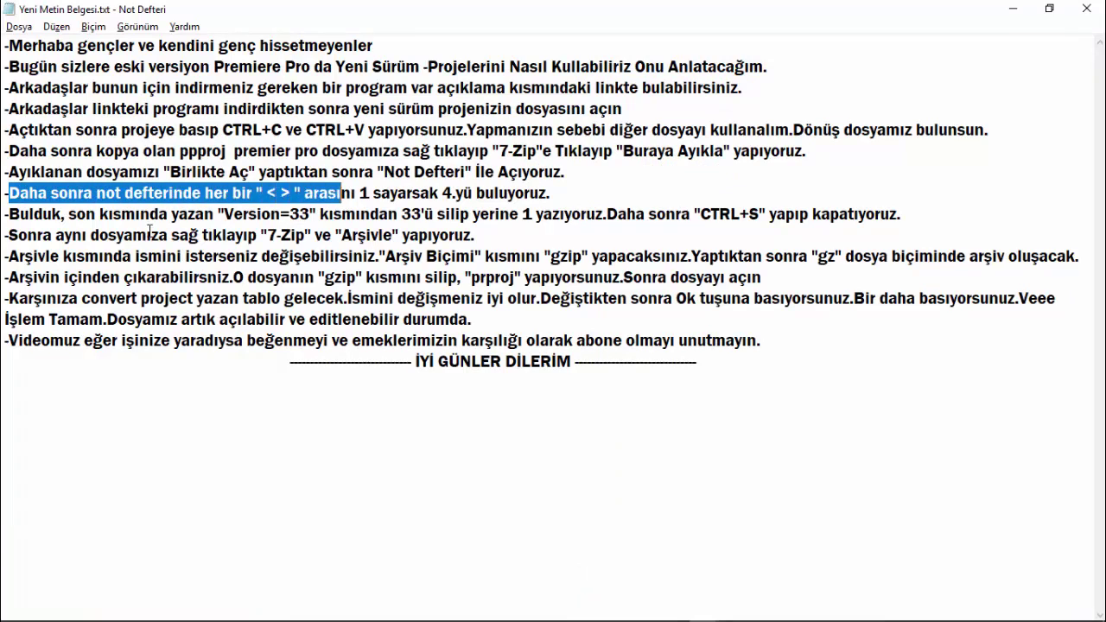
key(shift+Right)
key(shift+Right)
key(shift+Right)
key(shift+Right)
key(shift+Right)
key(shift+Right)
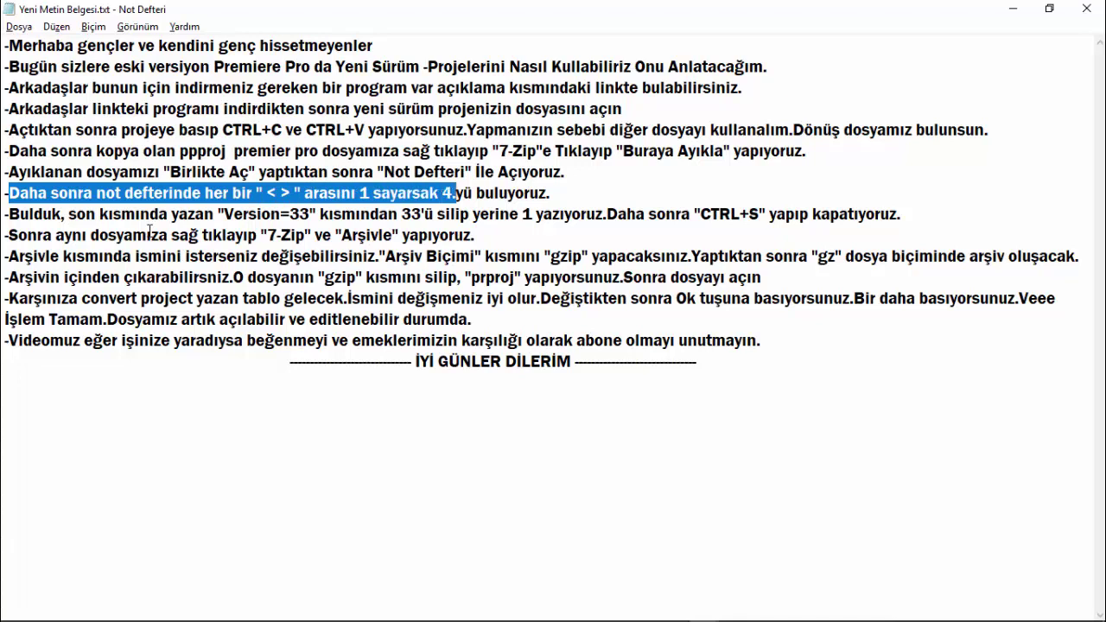
key(shift+Right)
key(shift+Right)
key(shift+Right)
key(alt+Tab)
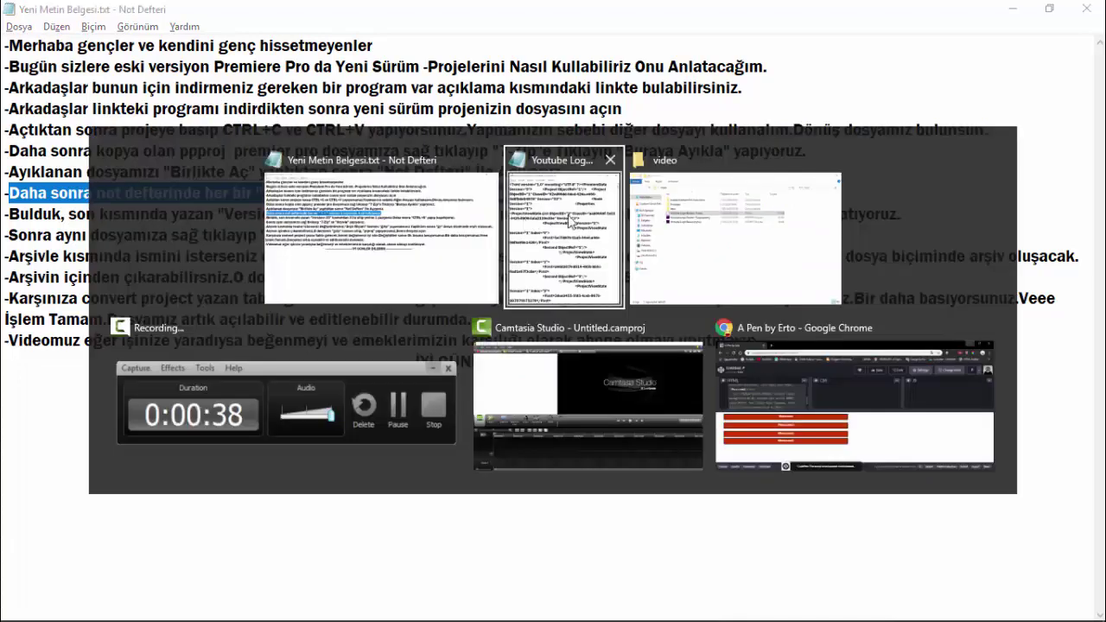
drag(595, 122, 905, 123)
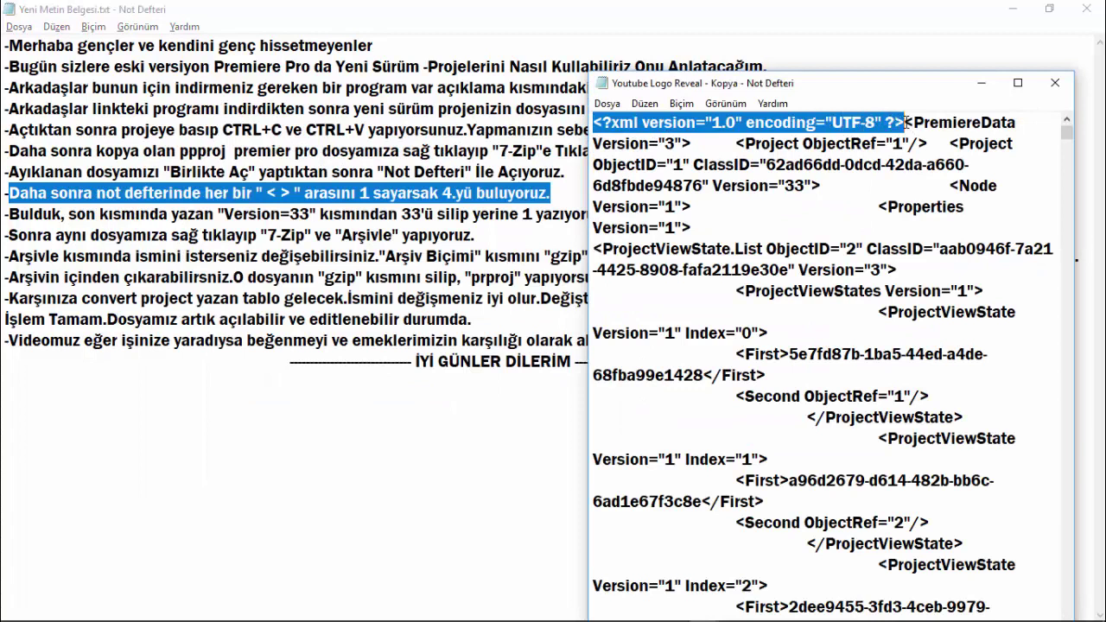
mouse_move(905, 123)
mouse_down()
mouse_move(694, 144)
mouse_move(927, 144)
mouse_move(766, 164)
mouse_move(820, 185)
mouse_up()
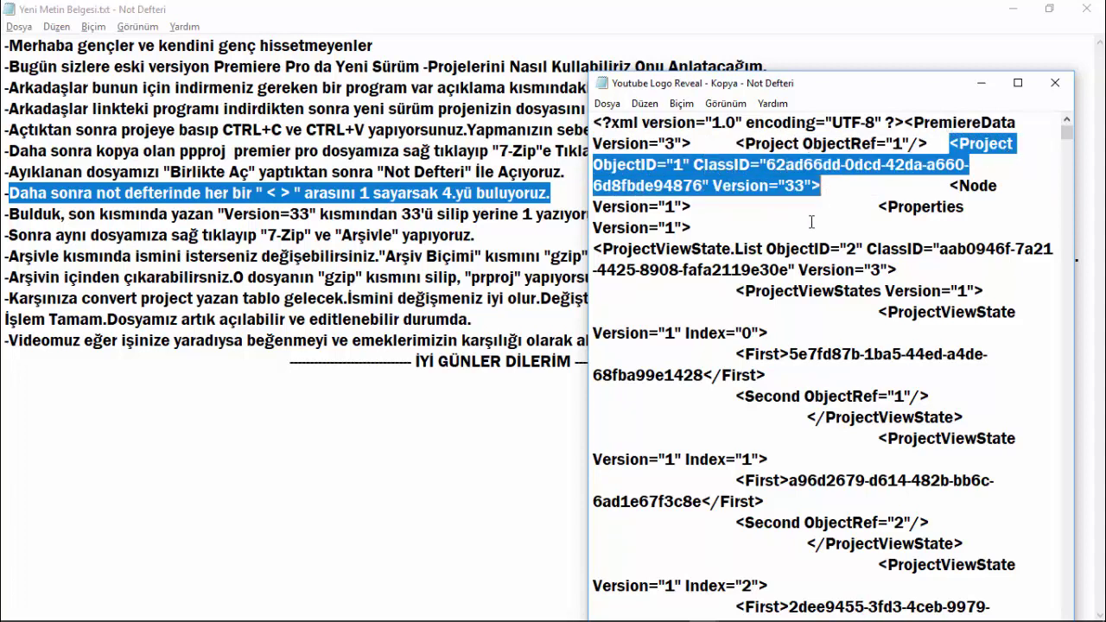
click(7, 213)
Highlight the instruction to replace Version=33 with 1.
key(shift+Right)
key(shift+Right)
key(shift+Right)
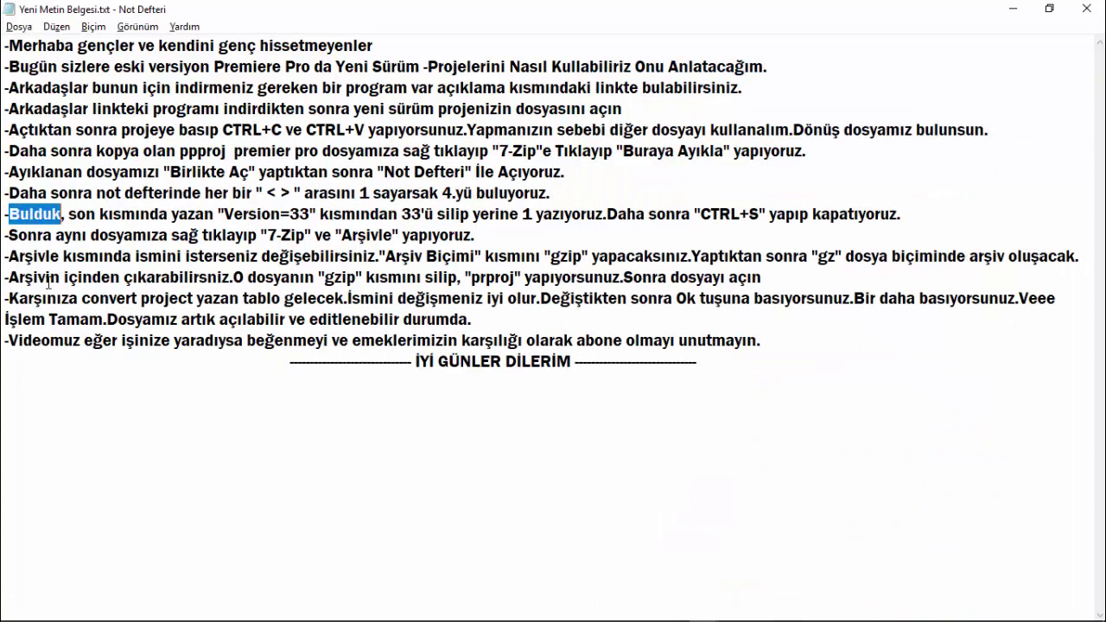
key(shift+Right)
key(shift+Right)
key(shift+Right)
key(shift+Right)
key(shift+Right)
key(shift+Right)
key(shift+Right)
key(shift+Right)
key(shift+Right)
key(shift+Right)
key(shift+Right)
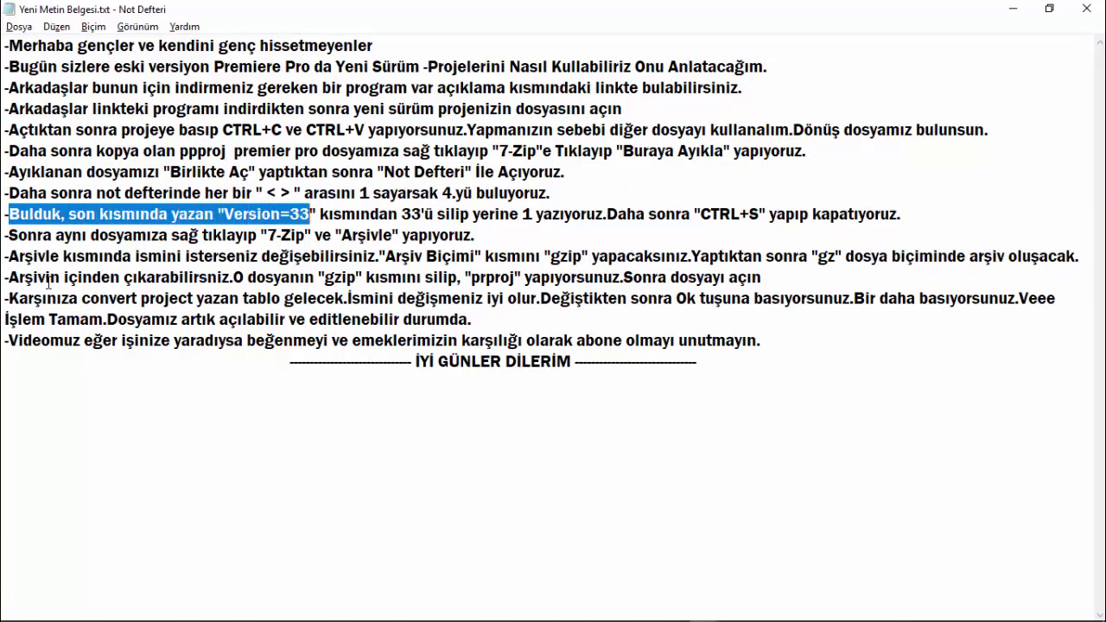
key(shift+Right)
key(shift+Right)
key(shift+Right)
key(shift+Right)
key(shift+Right)
key(shift+Right)
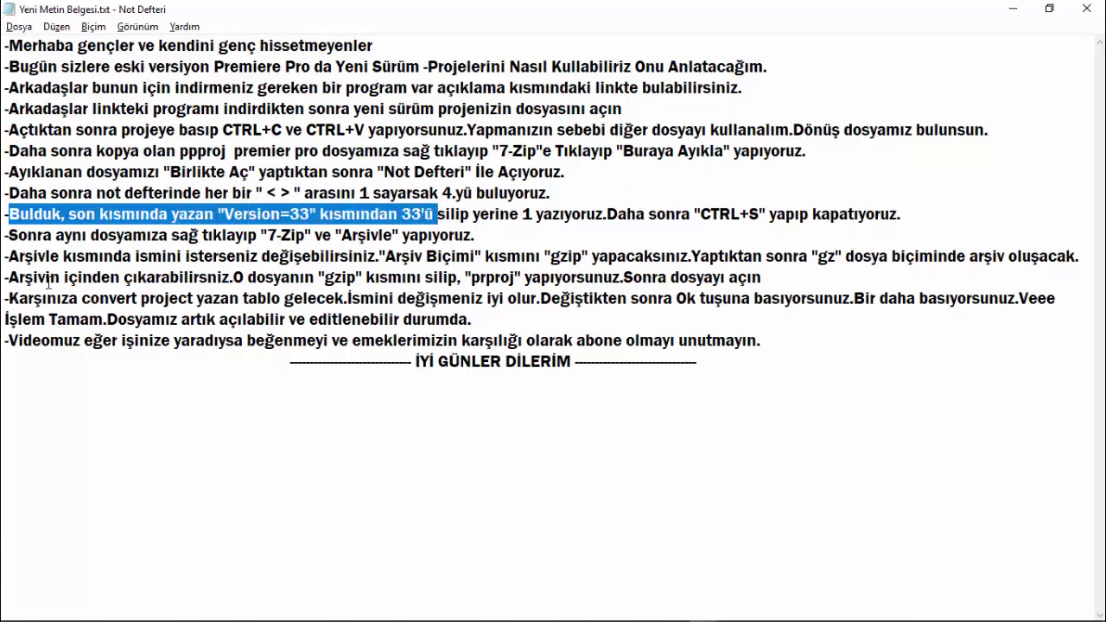
key(shift+Right)
key(shift+Right)
key(shift+Right)
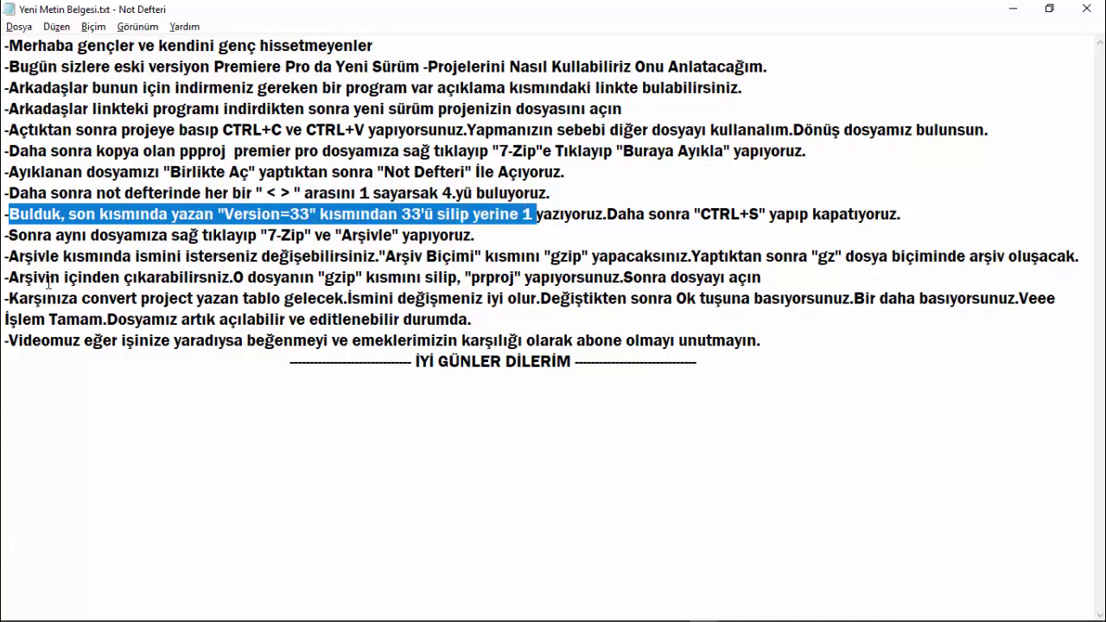
key(shift+Right)
key(shift+Right)
key(shift+Right)
Change Version="33" to Version="1" in the Kopya project text and close the file.
key(alt+Tab)
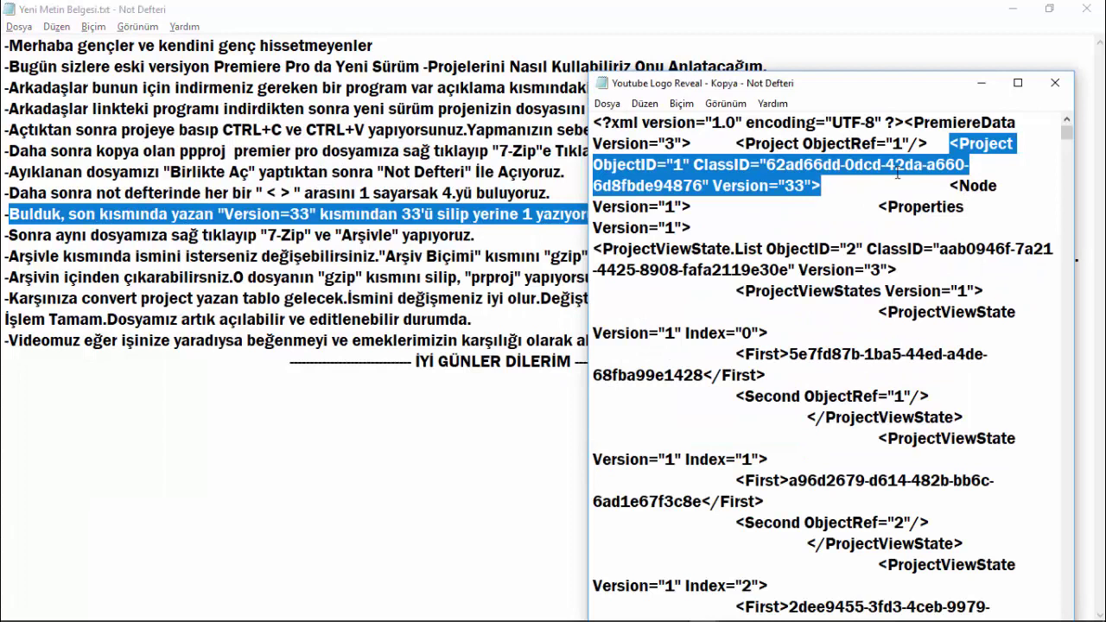
click(798, 186)
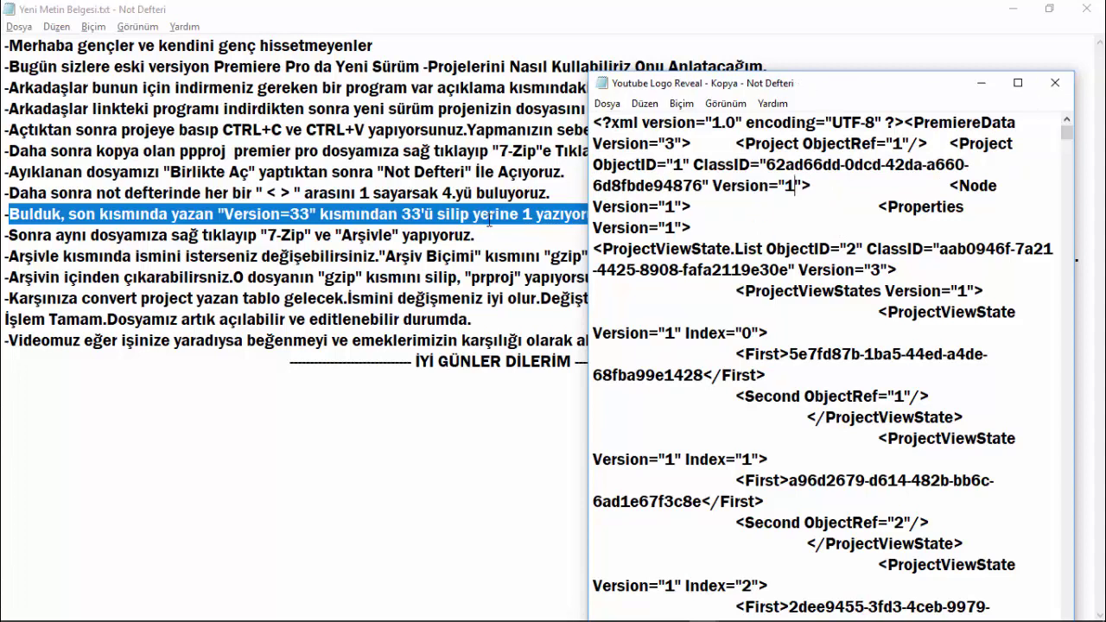
drag(700, 214, 888, 215)
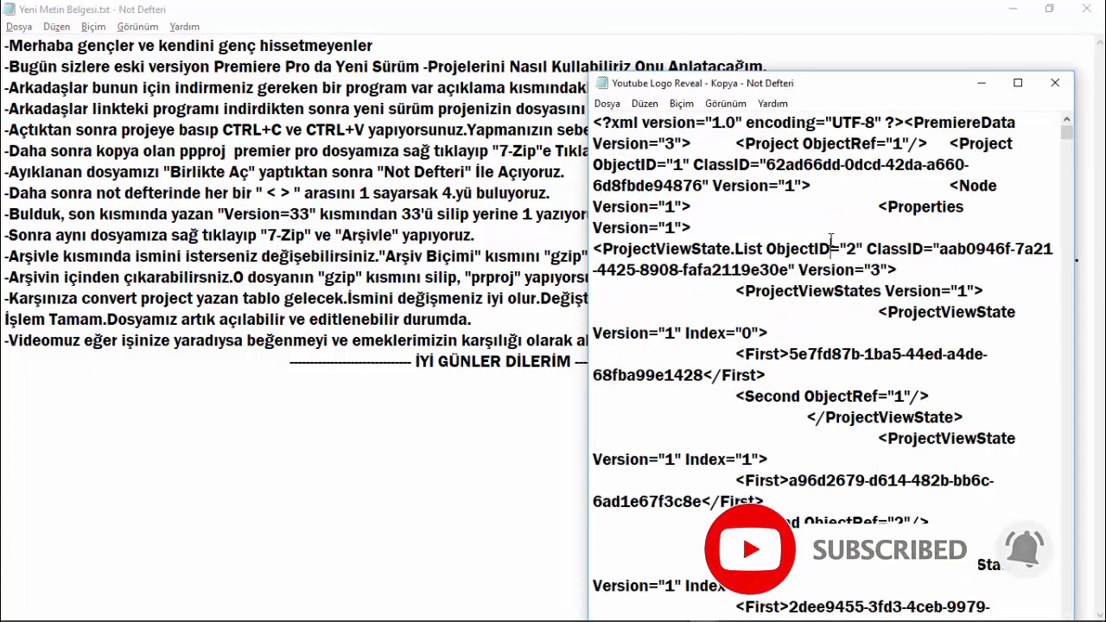
click(1054, 83)
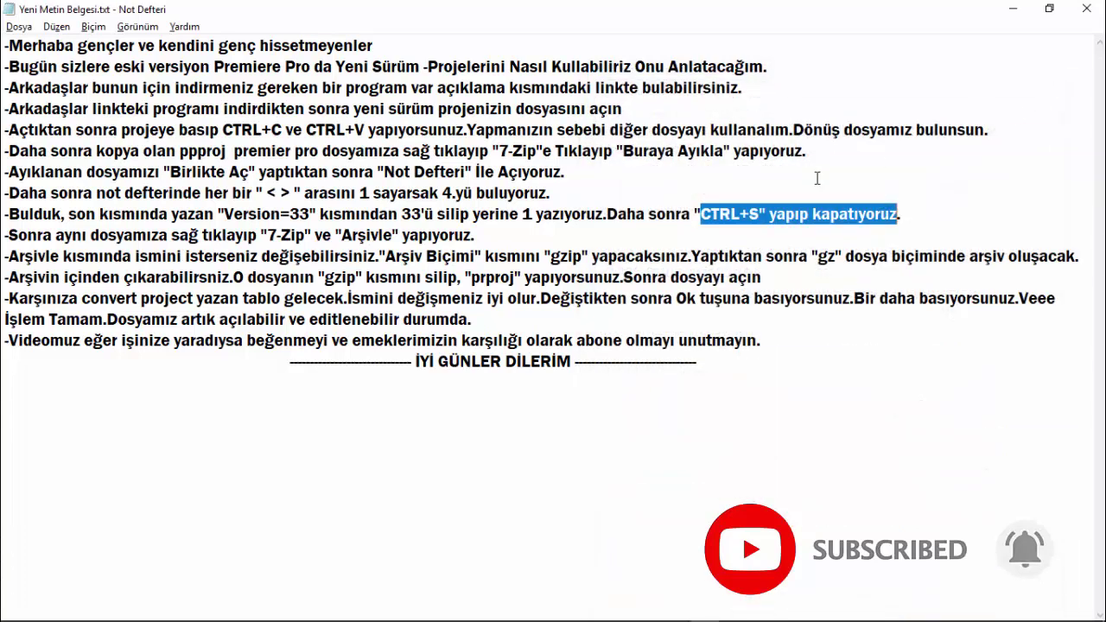
drag(5, 235, 475, 236)
key(alt+Tab)
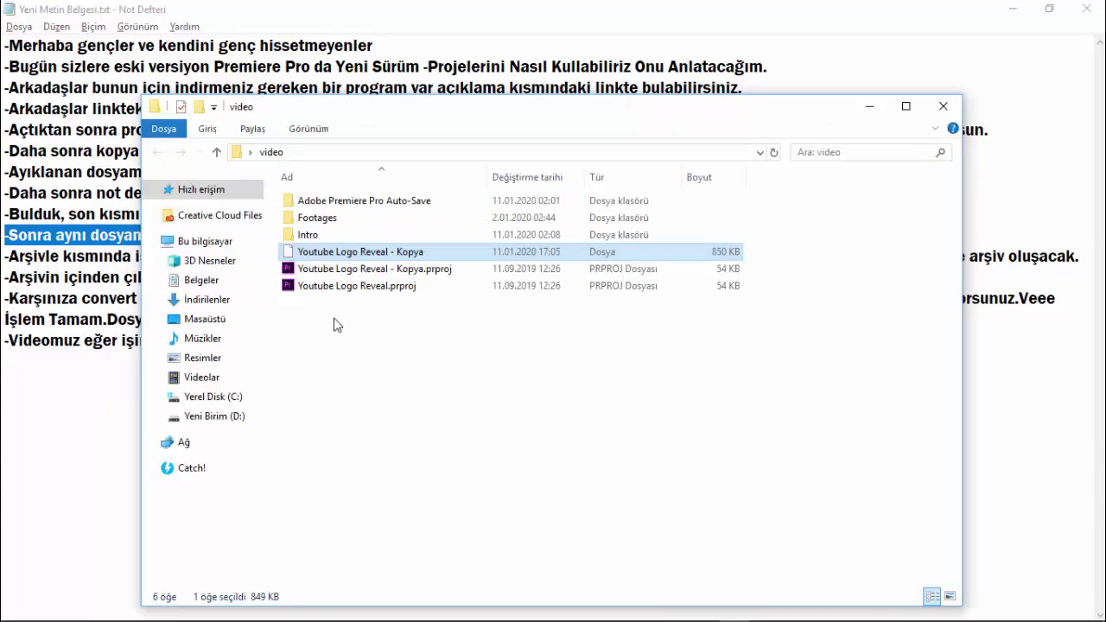
Refresh the video folder and start 7-Zip Arşivle on the Youtube Logo Reveal - Kopya file.
right_click(458, 337)
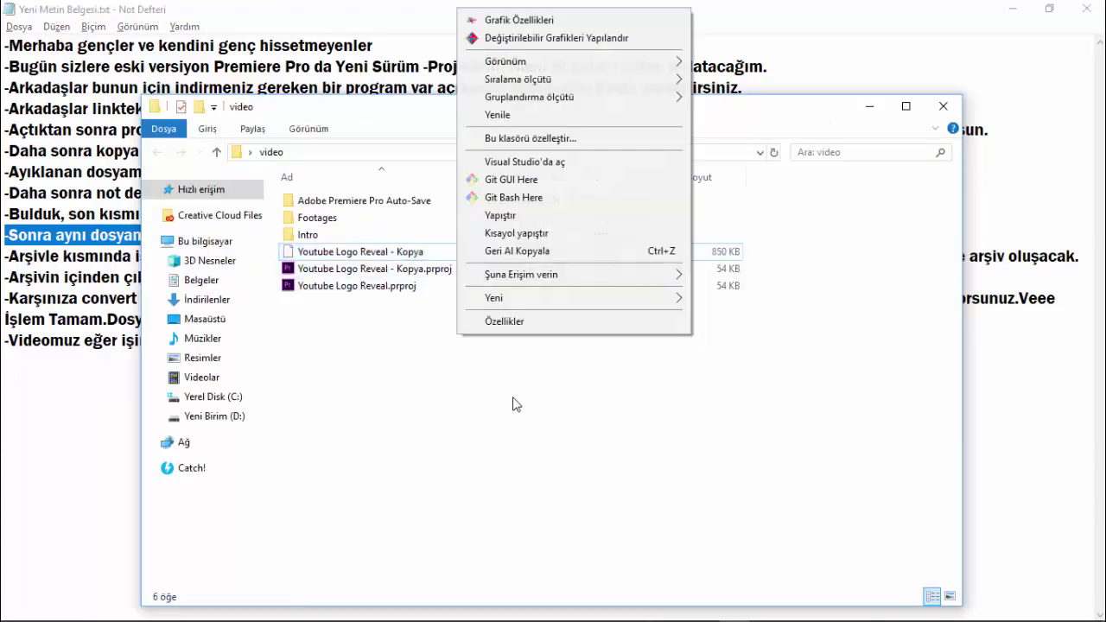
click(519, 115)
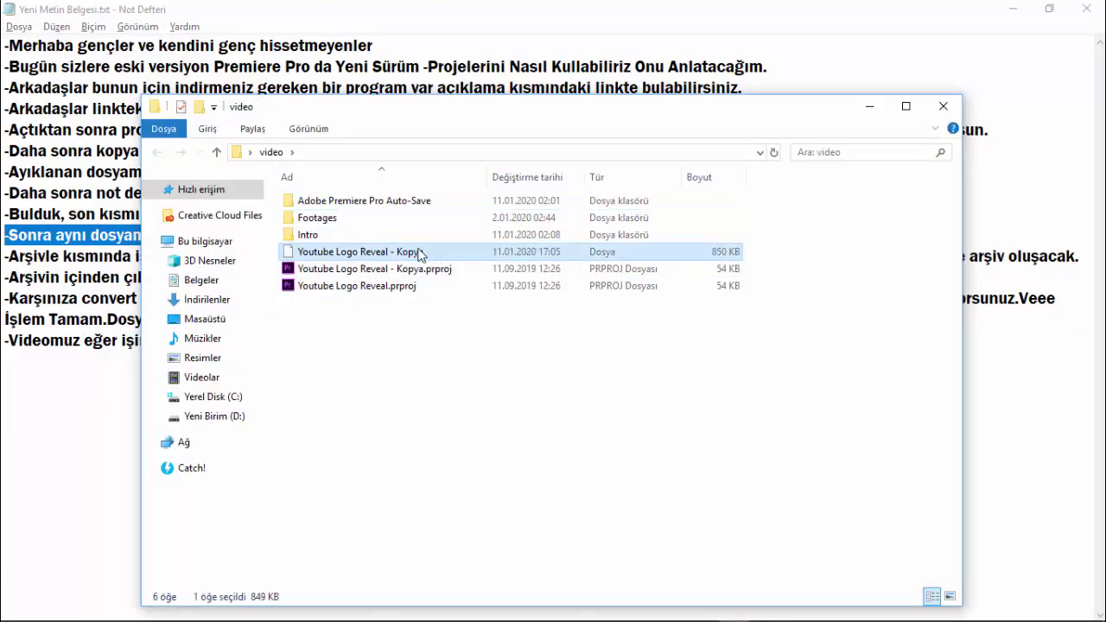
right_click(420, 251)
mouse_move(617, 226)
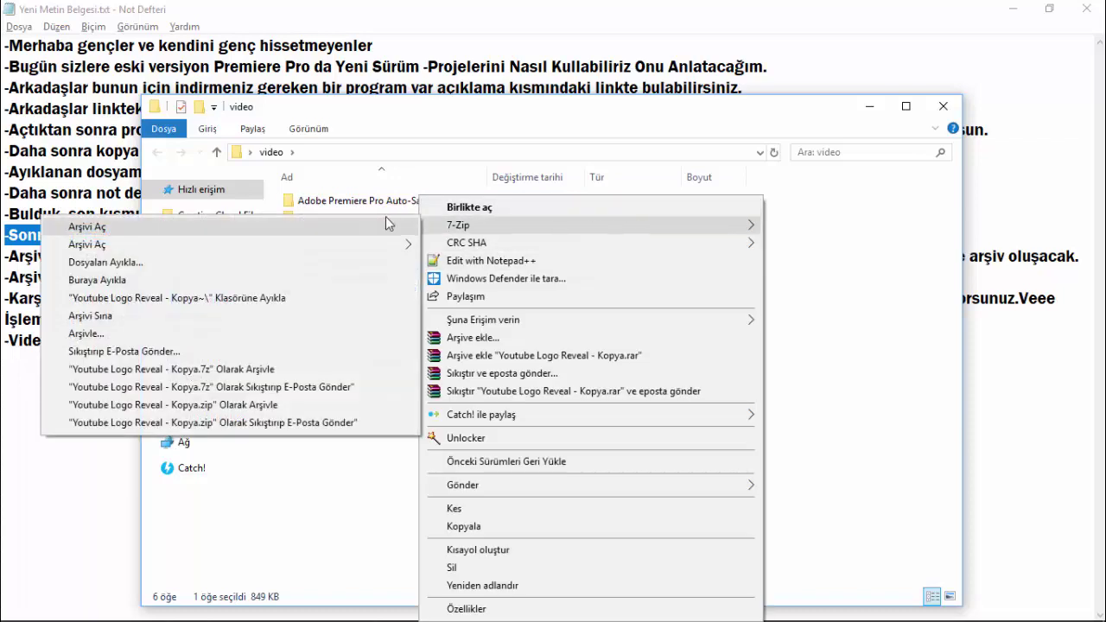
click(188, 341)
drag(562, 69, 626, 89)
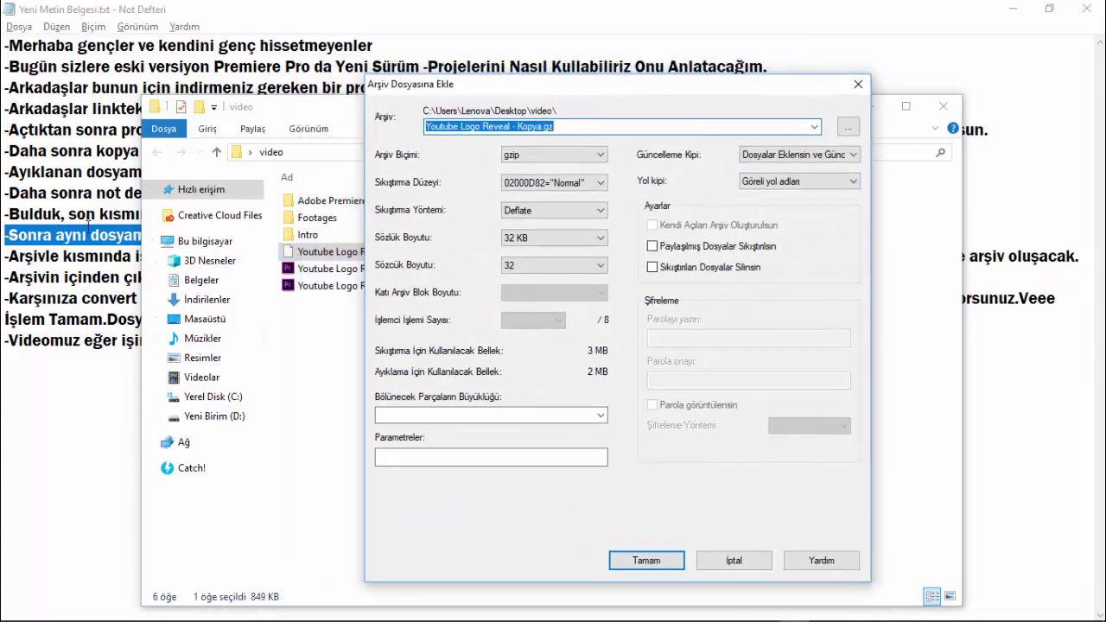
drag(8, 256, 698, 257)
click(388, 257)
key(alt+Tab)
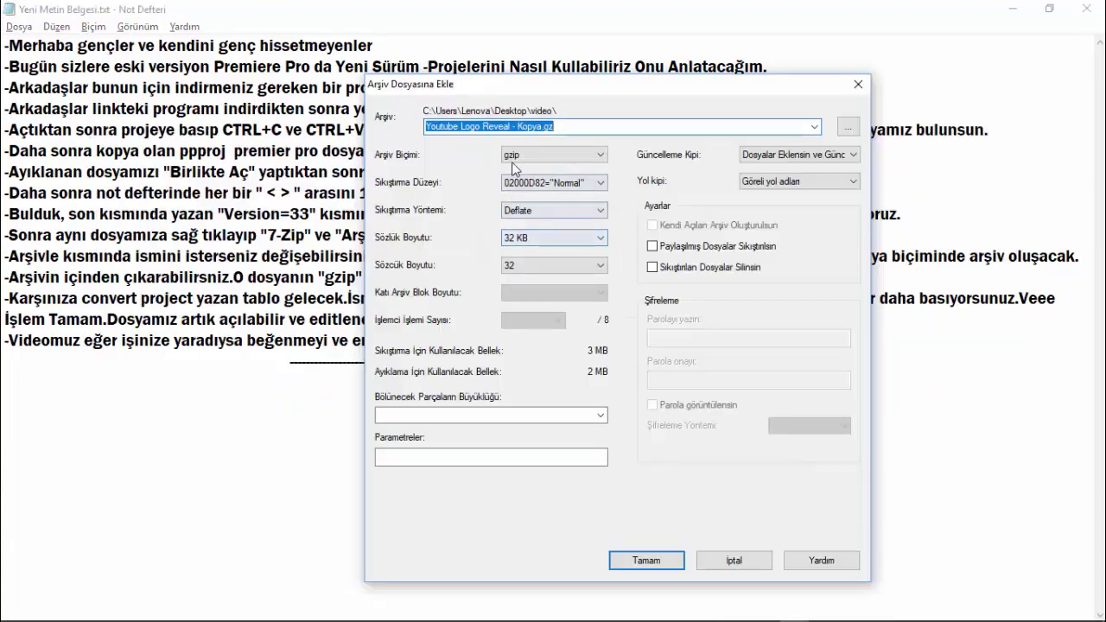
Set the archive format to gzip and create Youtube Logo Reveal - Kopya.gz.
click(513, 158)
click(536, 194)
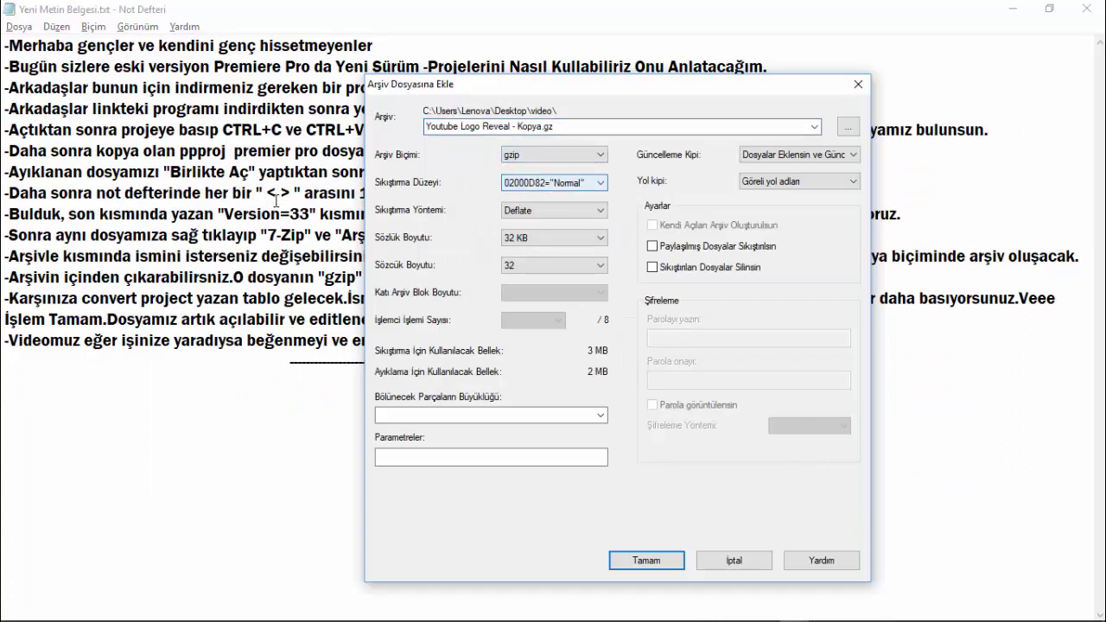
click(685, 256)
drag(689, 255, 1080, 259)
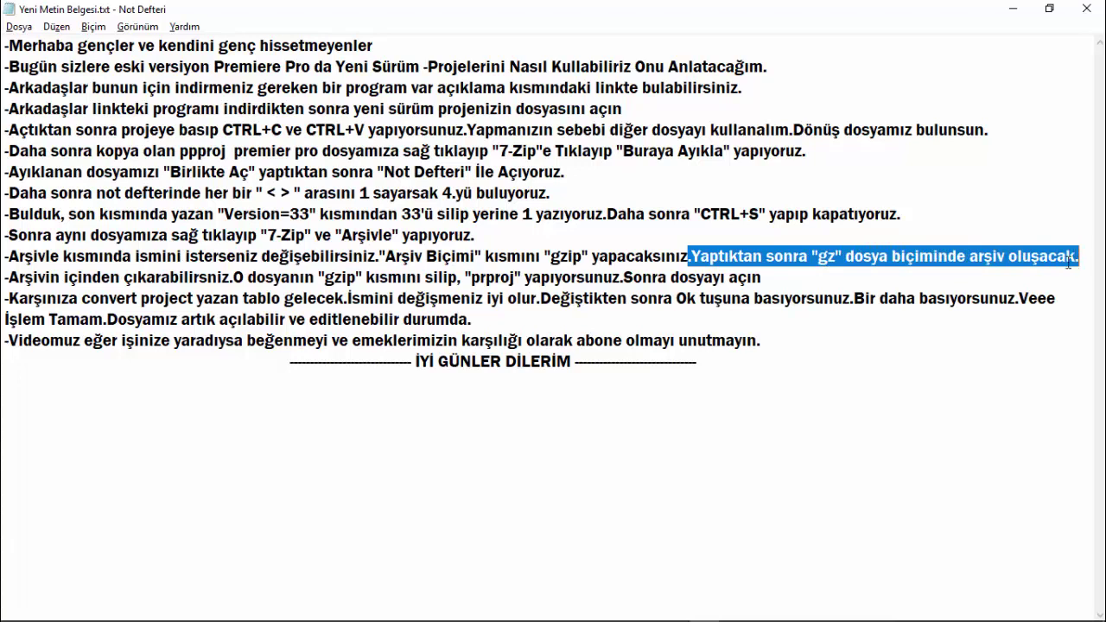
key(alt+Tab)
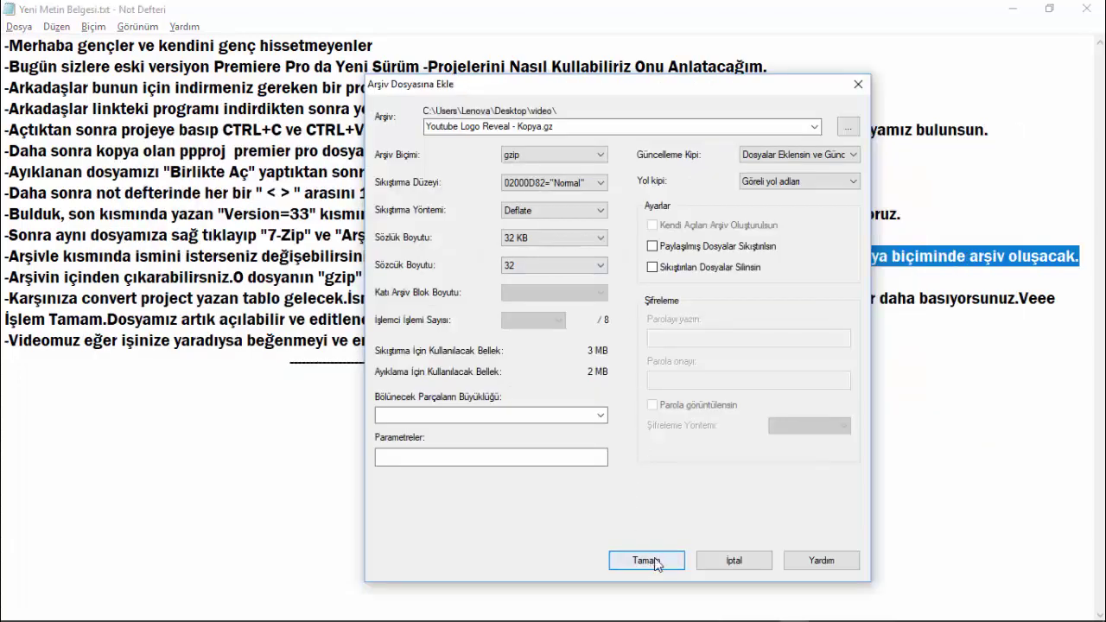
click(646, 559)
Refresh the video folder, select the new Kopya.gz archive and review the extract step.
key(alt+Tab)
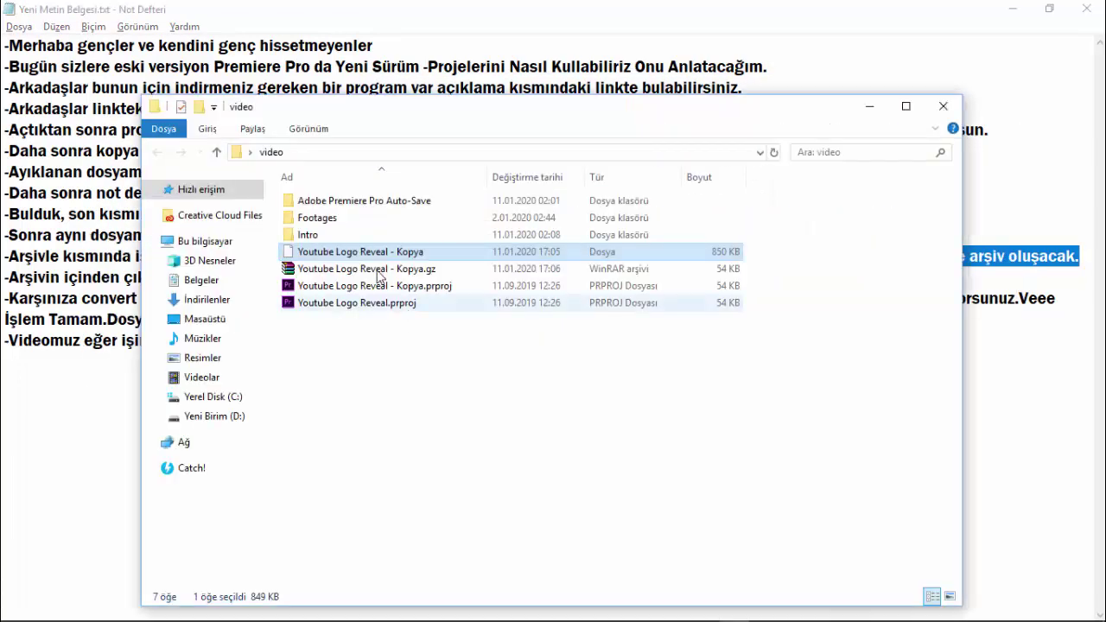
right_click(423, 354)
click(478, 139)
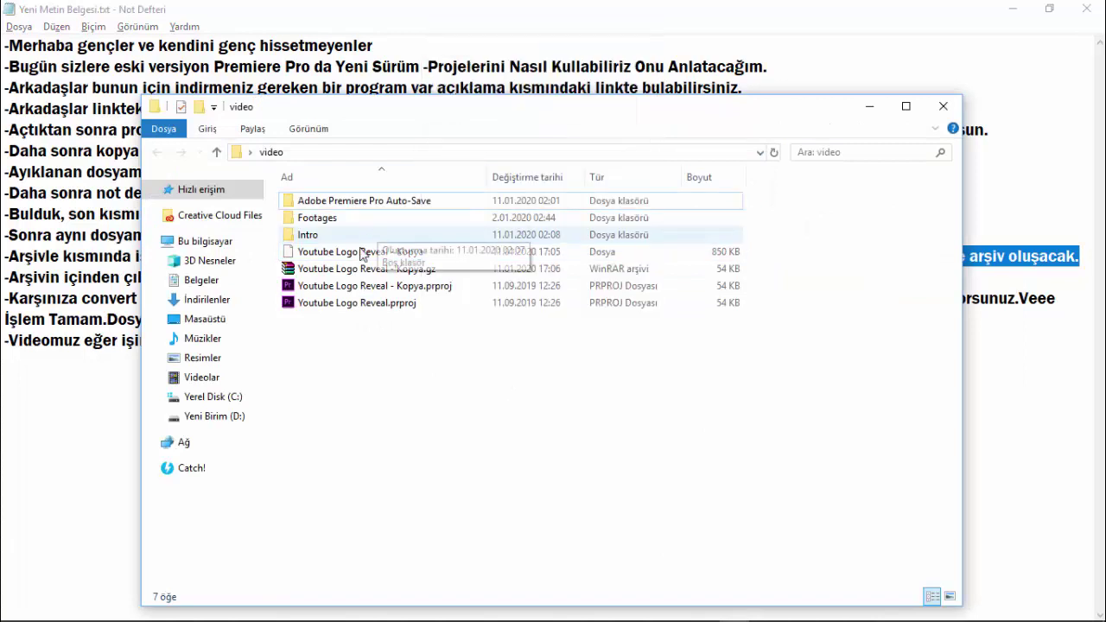
click(352, 270)
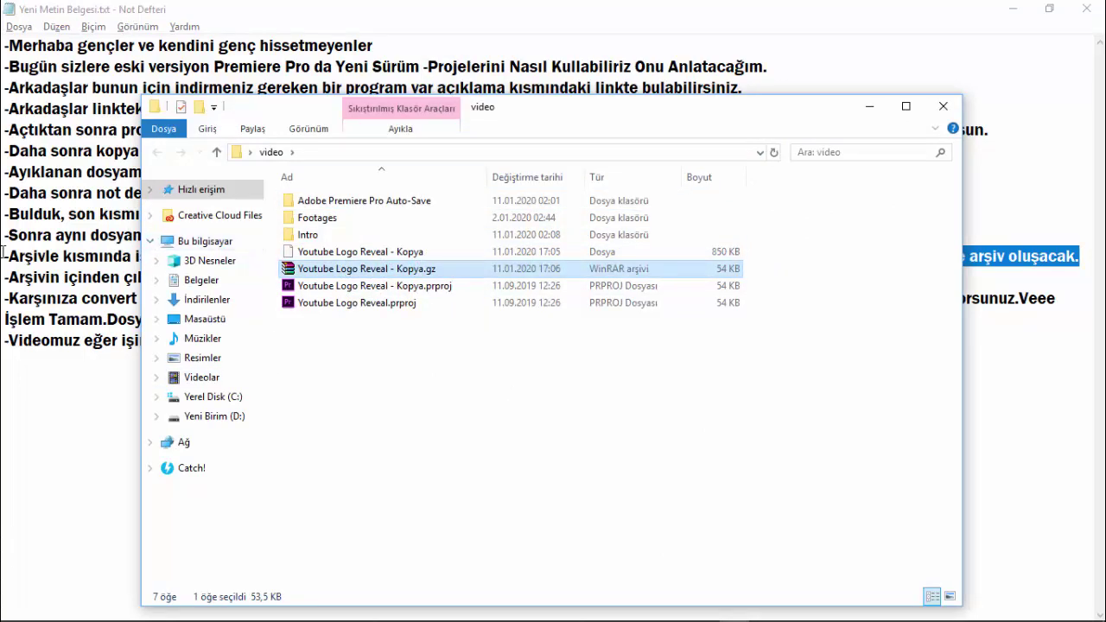
click(21, 256)
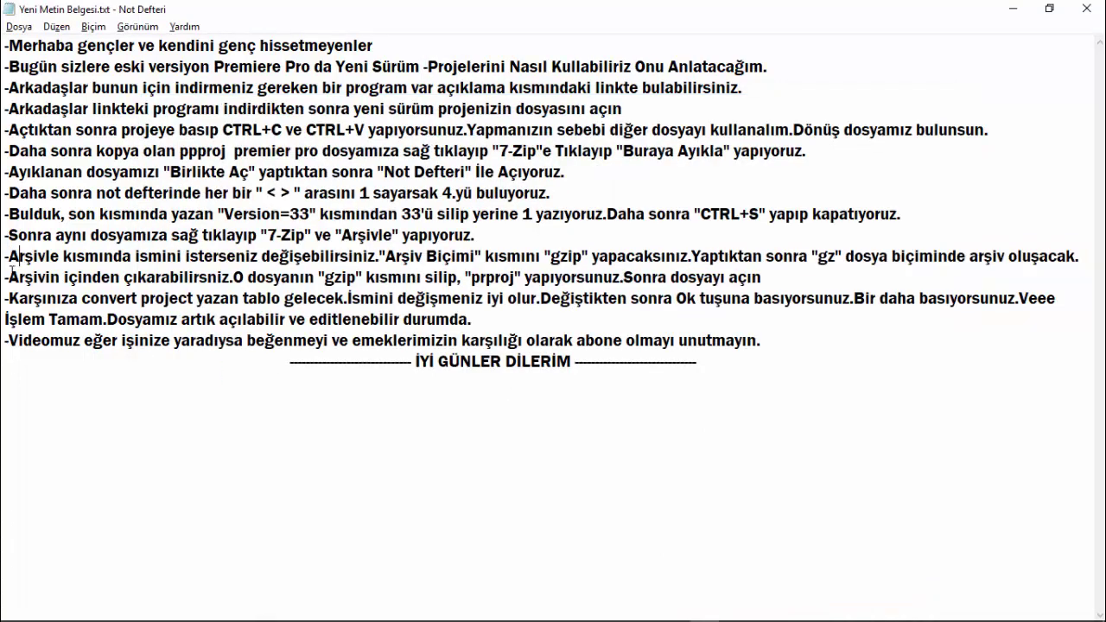
drag(9, 277, 233, 276)
key(alt+Tab)
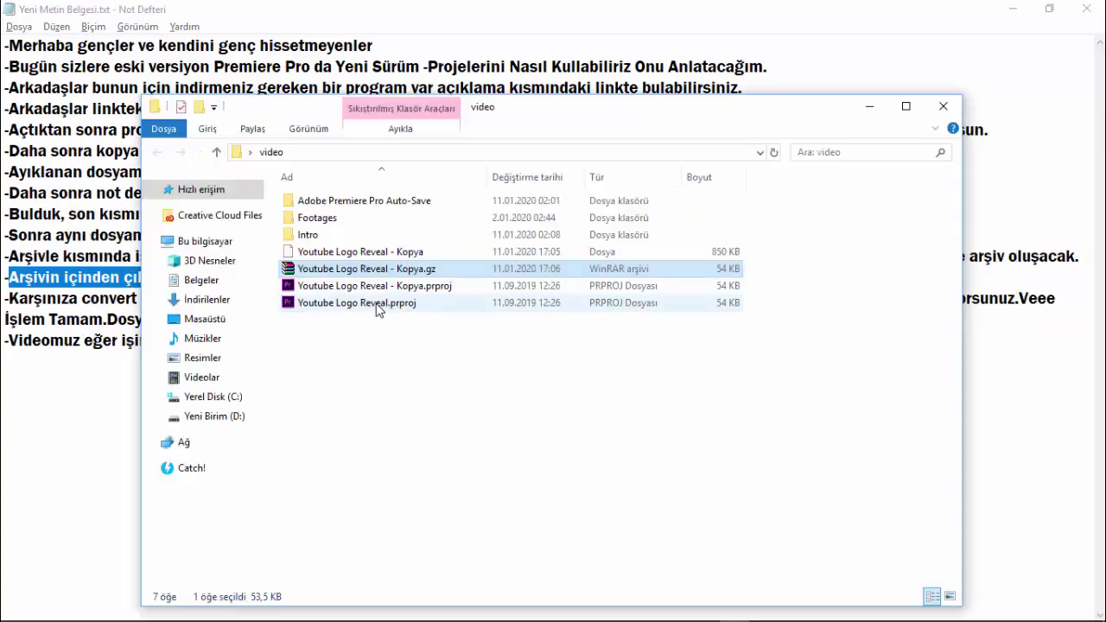
Open Kopya.gz in WinRAR and try extracting its file, declining to replace the existing Kopya.
double_click(346, 270)
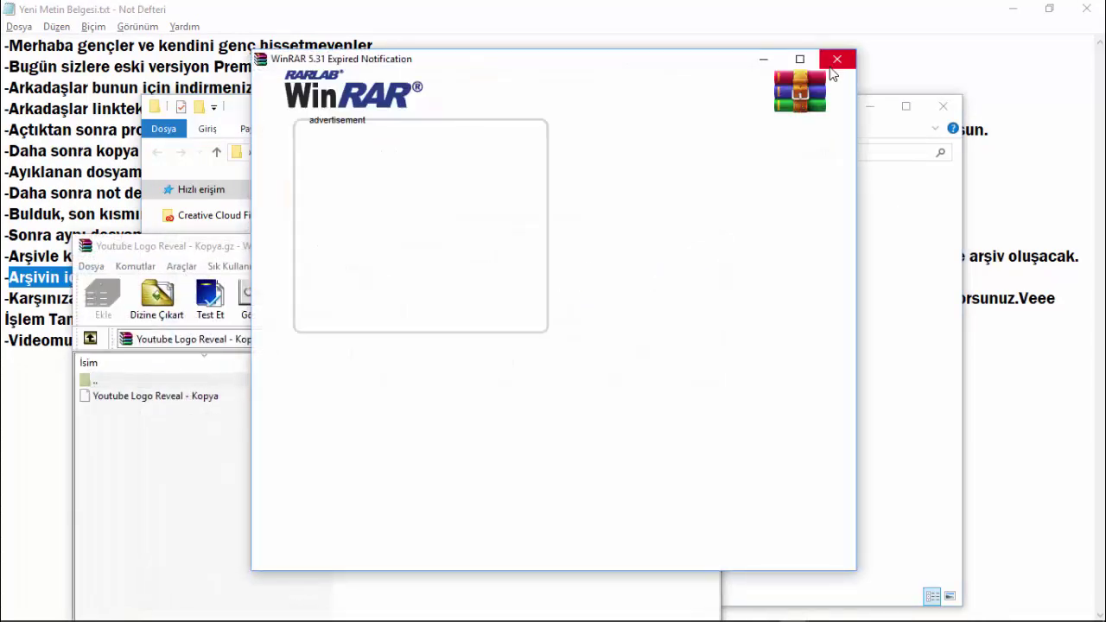
click(834, 57)
drag(159, 402, 785, 435)
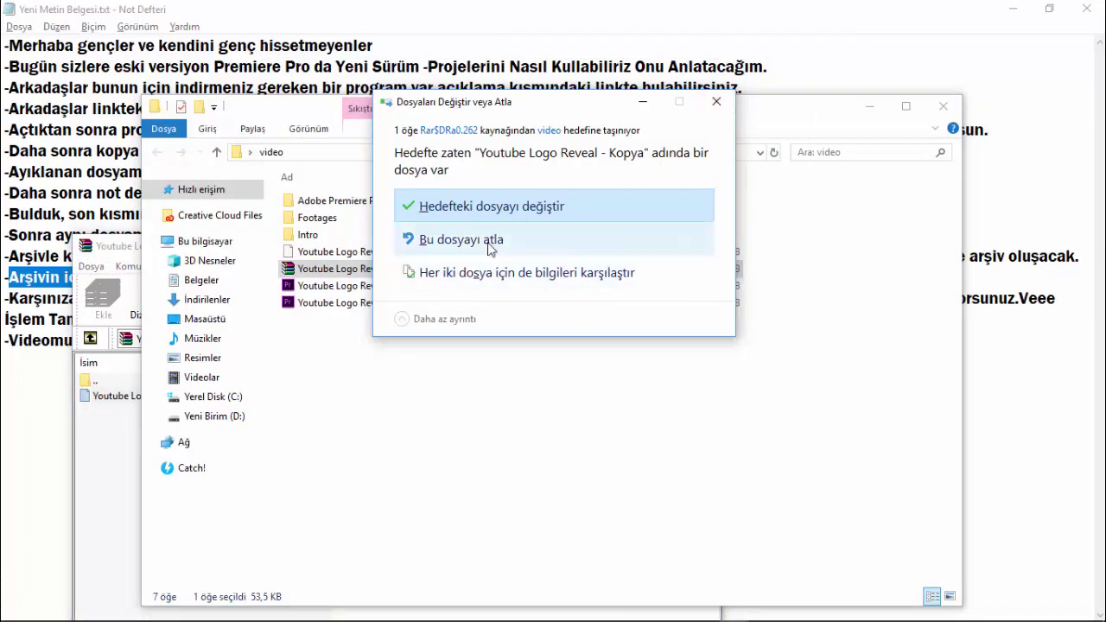
click(497, 207)
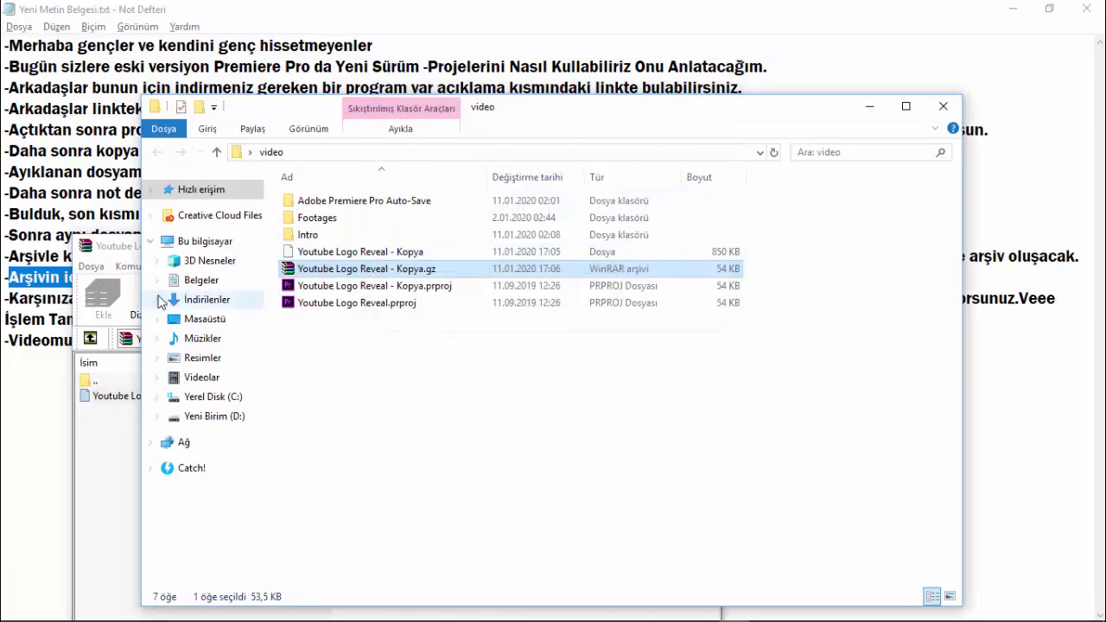
click(134, 251)
click(25, 296)
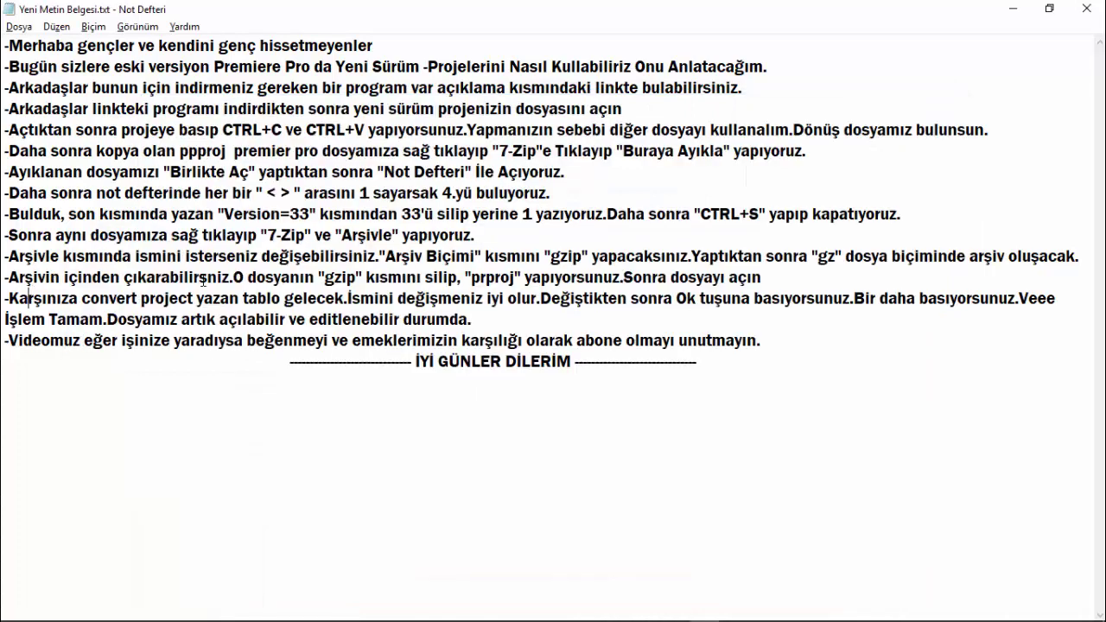
drag(233, 278, 618, 280)
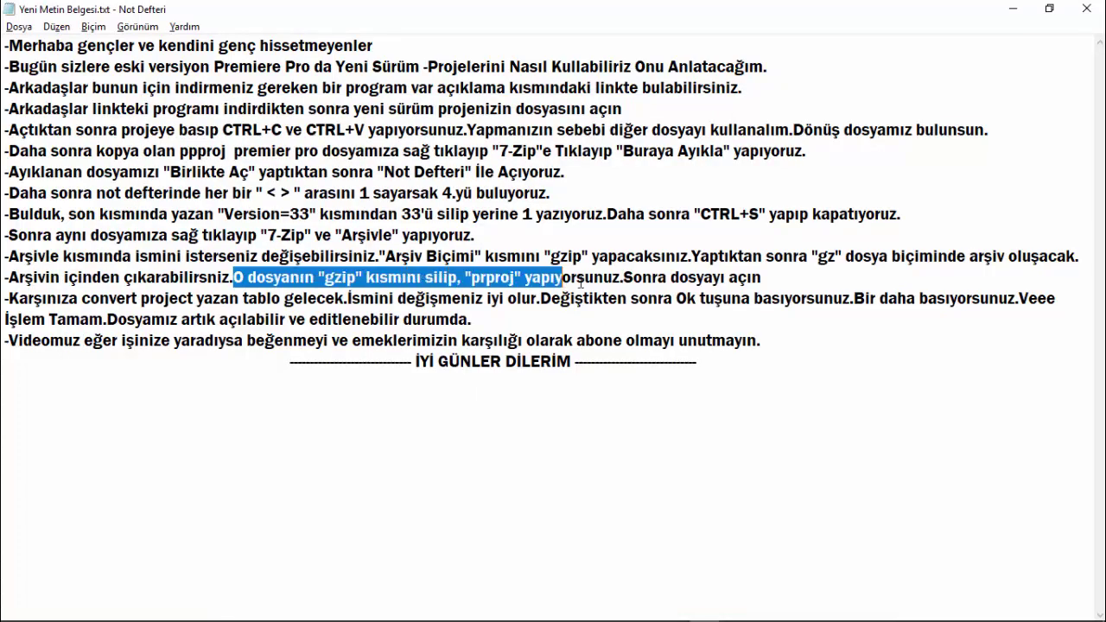
Rename the existing file to Youtube Logo Reveal - Kopya1, extract the archive again and close WinRAR.
key(alt+Tab)
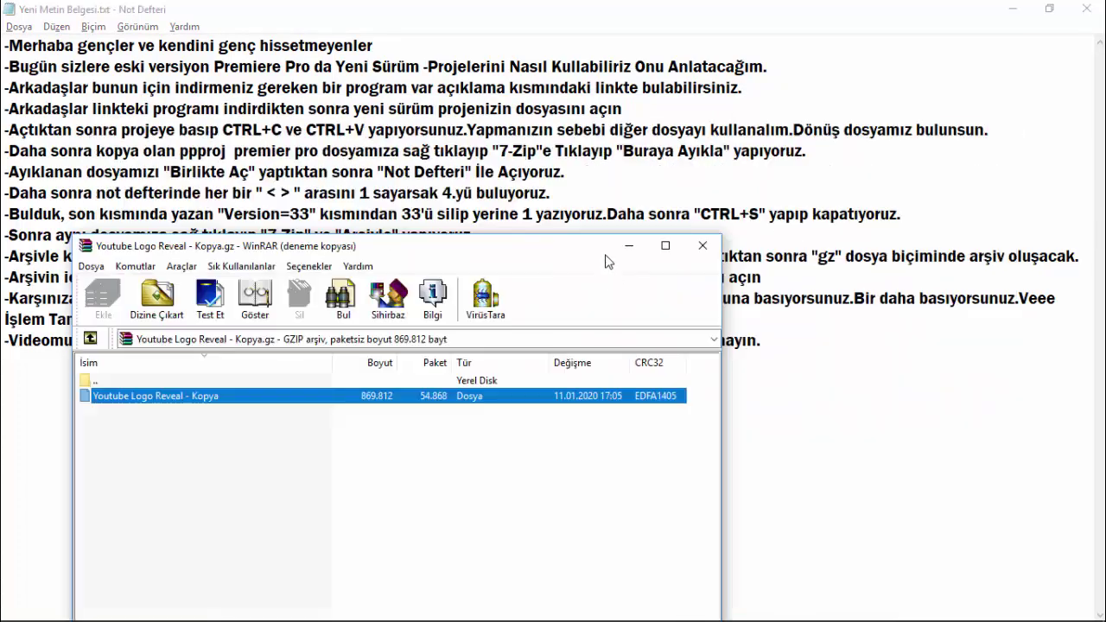
key(alt+Tab)
key(alt+Tab)
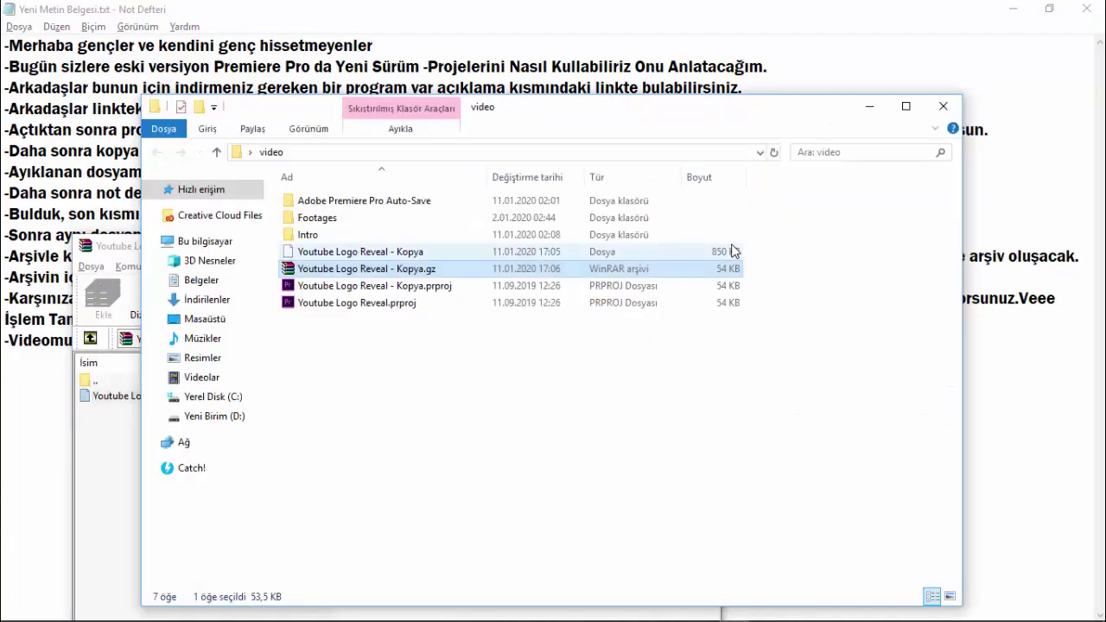
drag(569, 119, 760, 162)
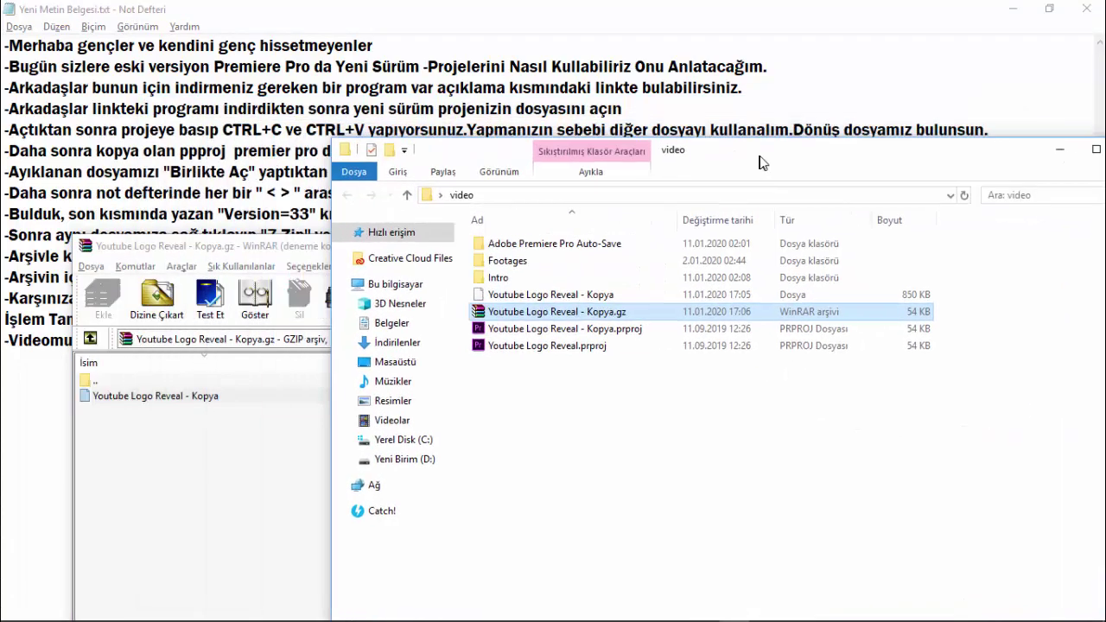
click(580, 296)
click(612, 297)
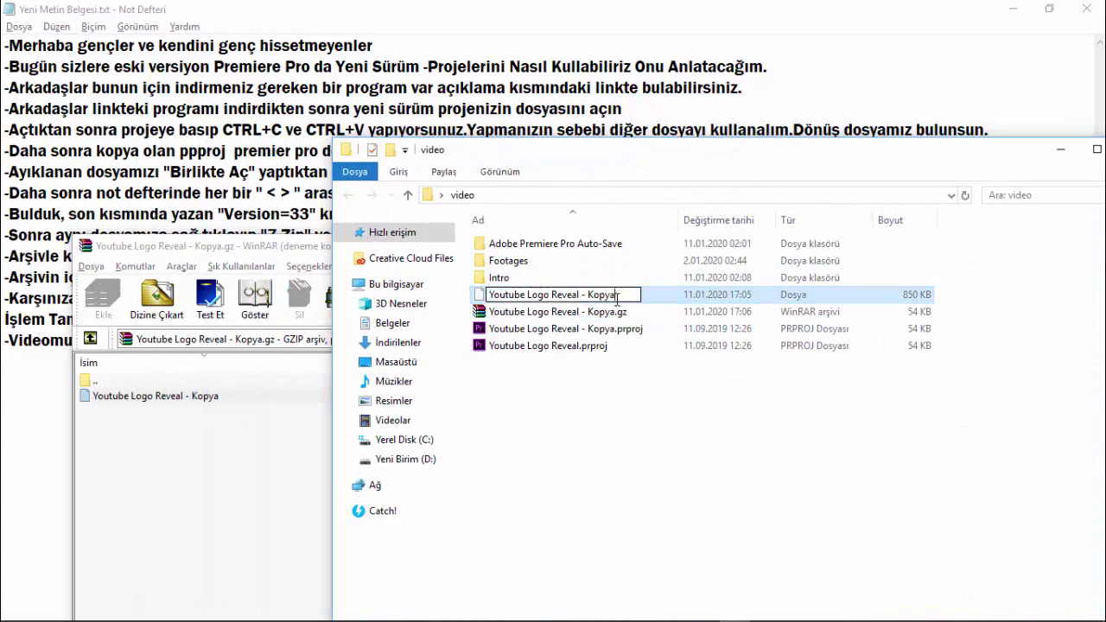
text(1)
click(659, 413)
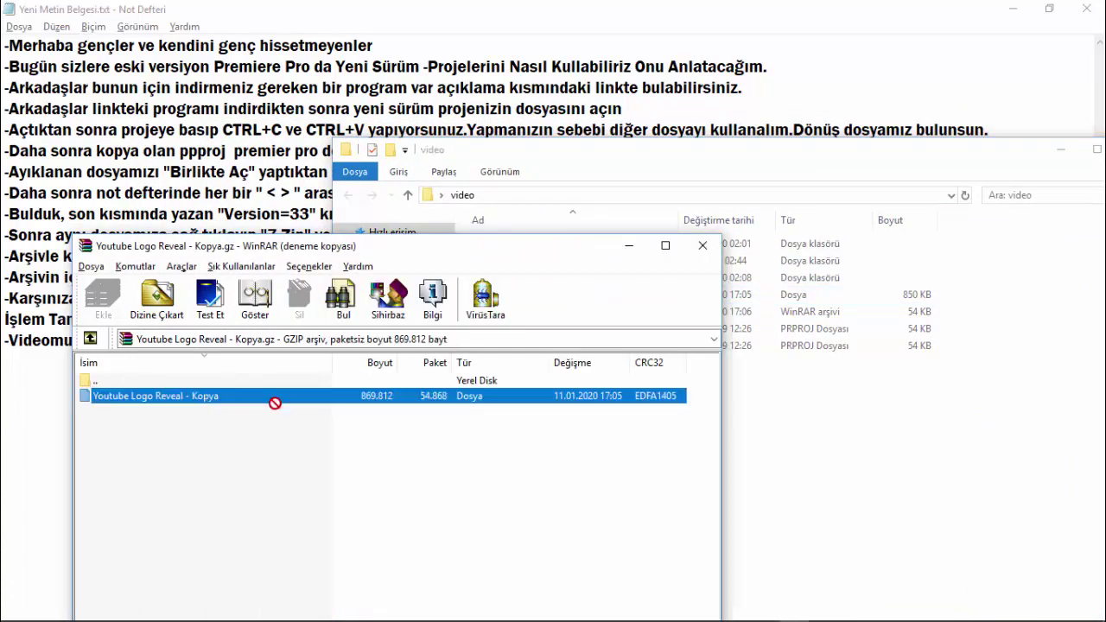
drag(241, 406, 766, 440)
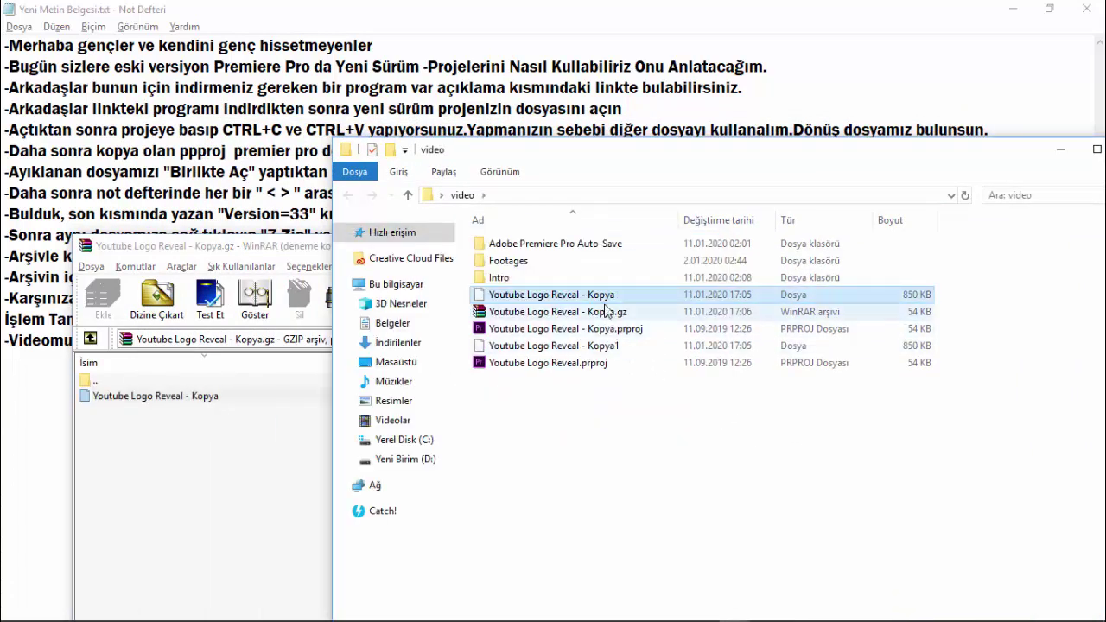
click(608, 298)
click(702, 246)
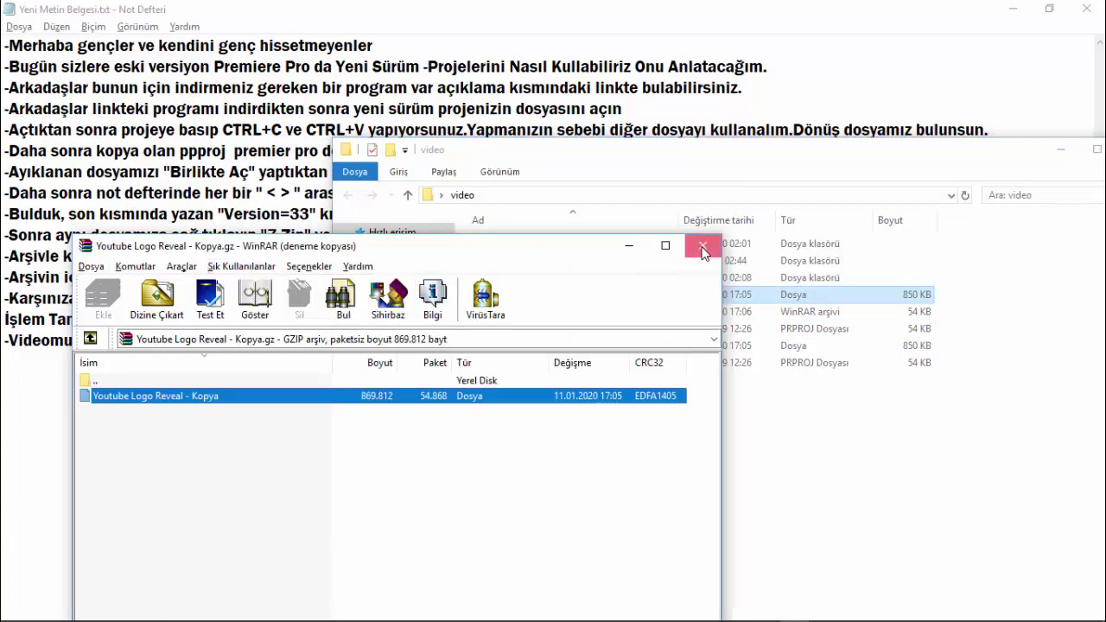
click(703, 245)
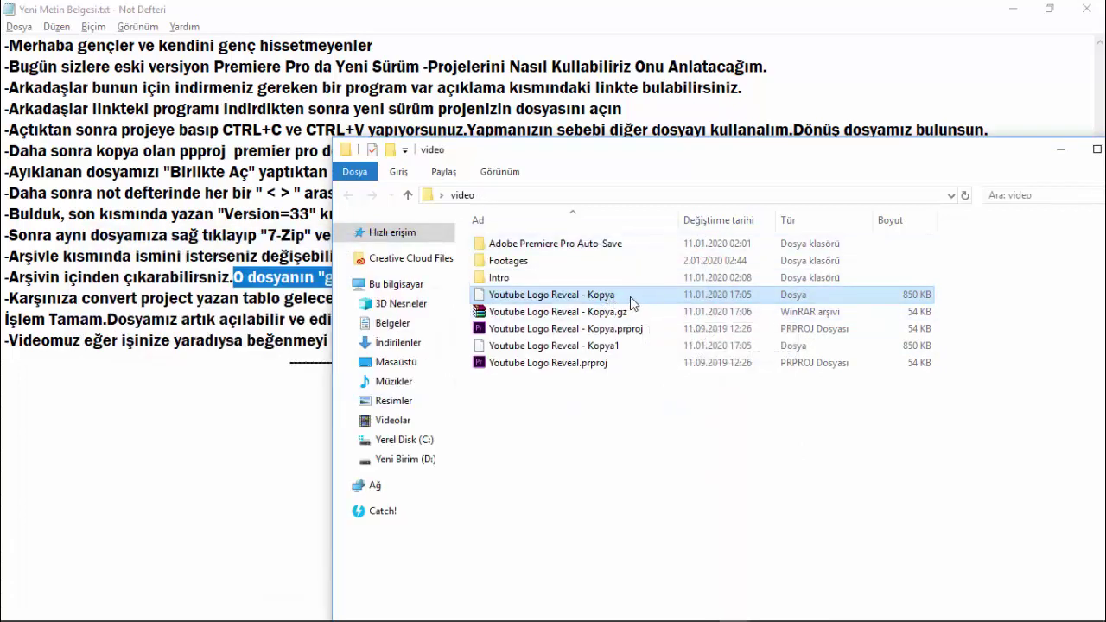
Reopen Kopya.gz in WinRAR to check its contents, close it, and select the archive.
click(636, 297)
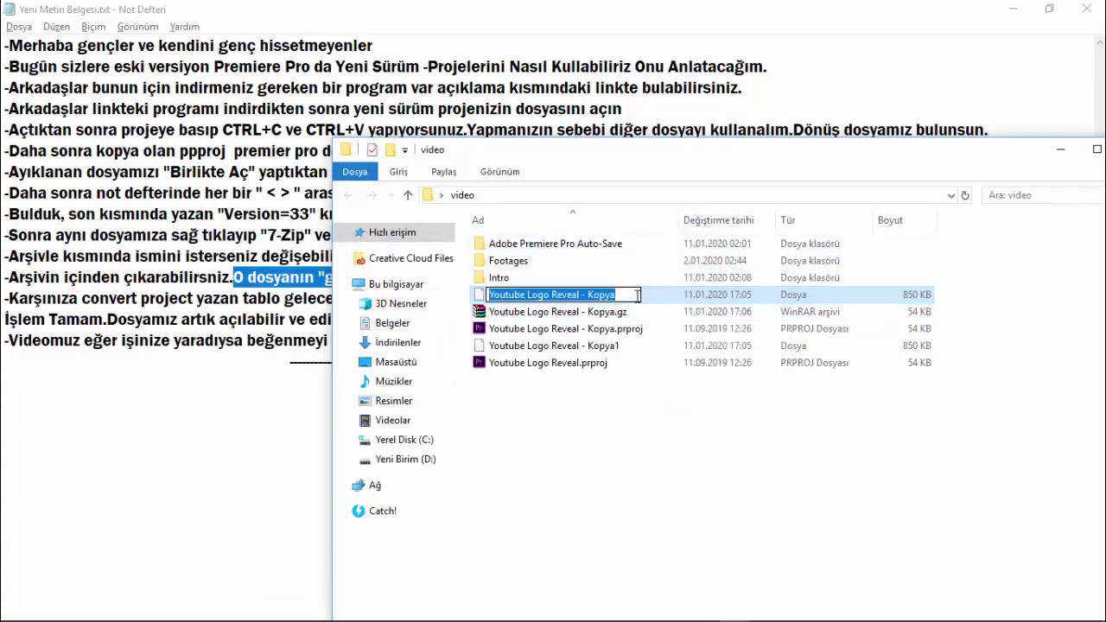
click(635, 296)
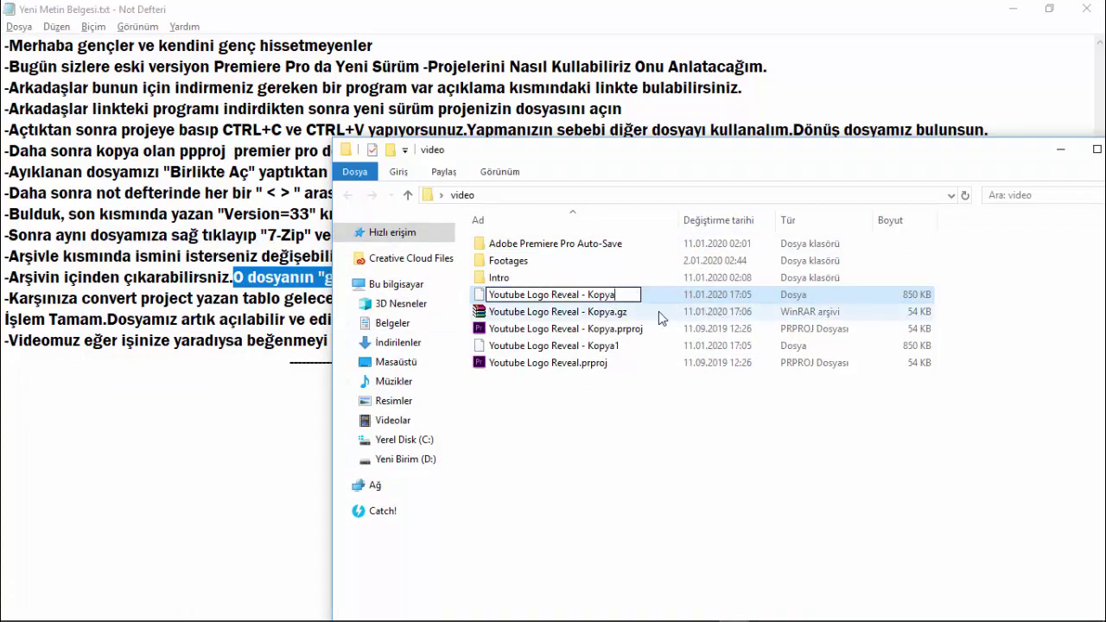
double_click(635, 312)
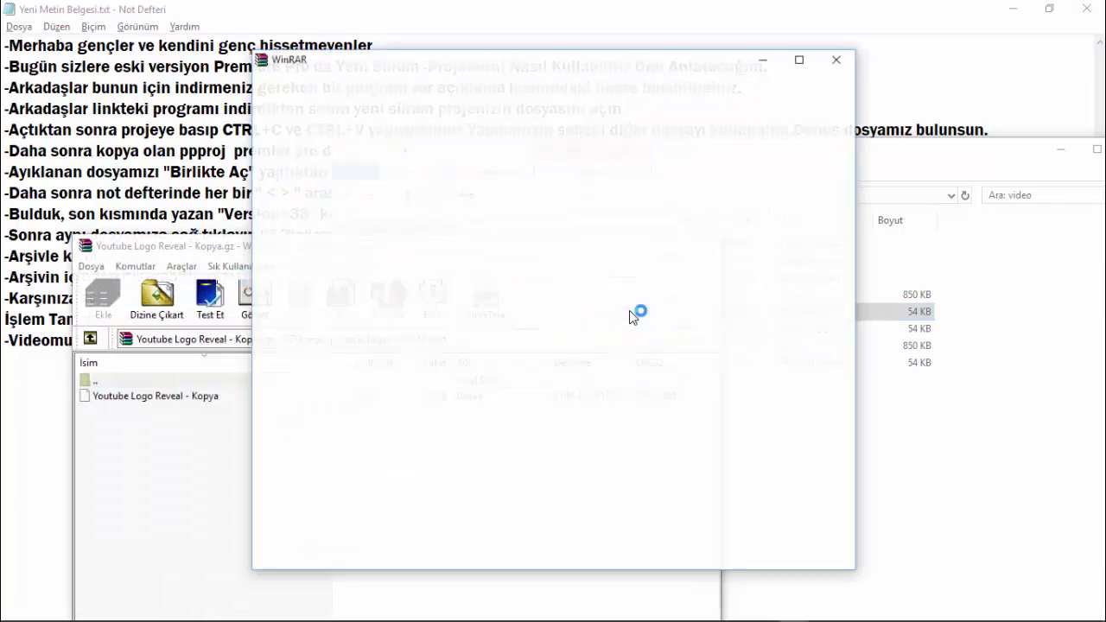
click(837, 61)
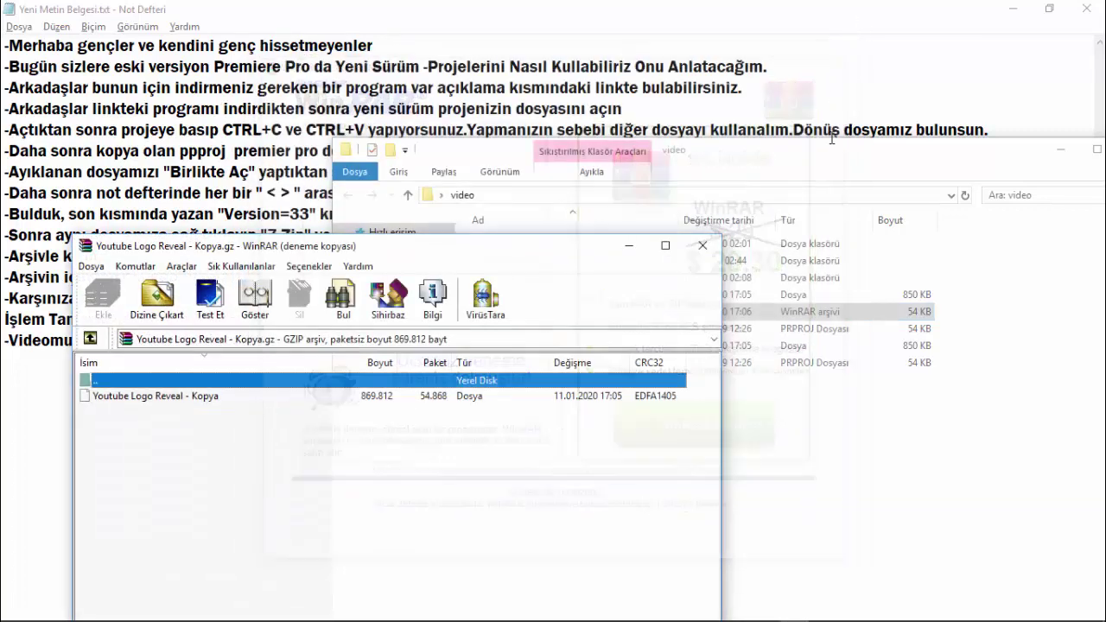
click(713, 247)
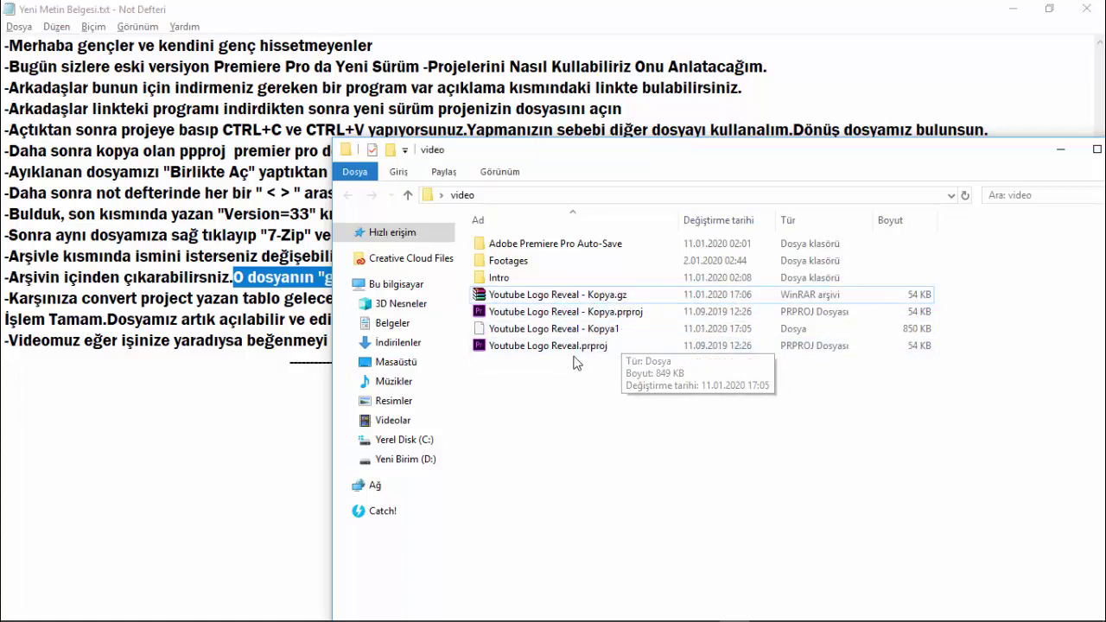
click(609, 295)
Change the Kopya.gz extension to .prproj, accepting the name Youtube Logo Reveal - Kopya (2).prproj.
click(278, 297)
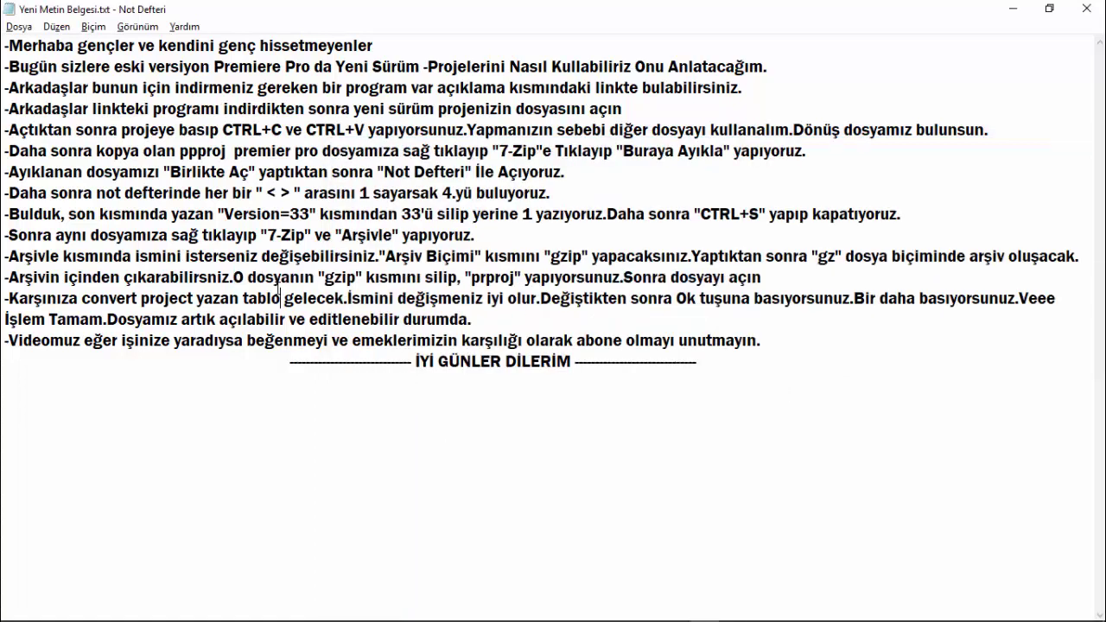
drag(377, 277, 508, 278)
drag(333, 278, 762, 278)
key(alt+Tab)
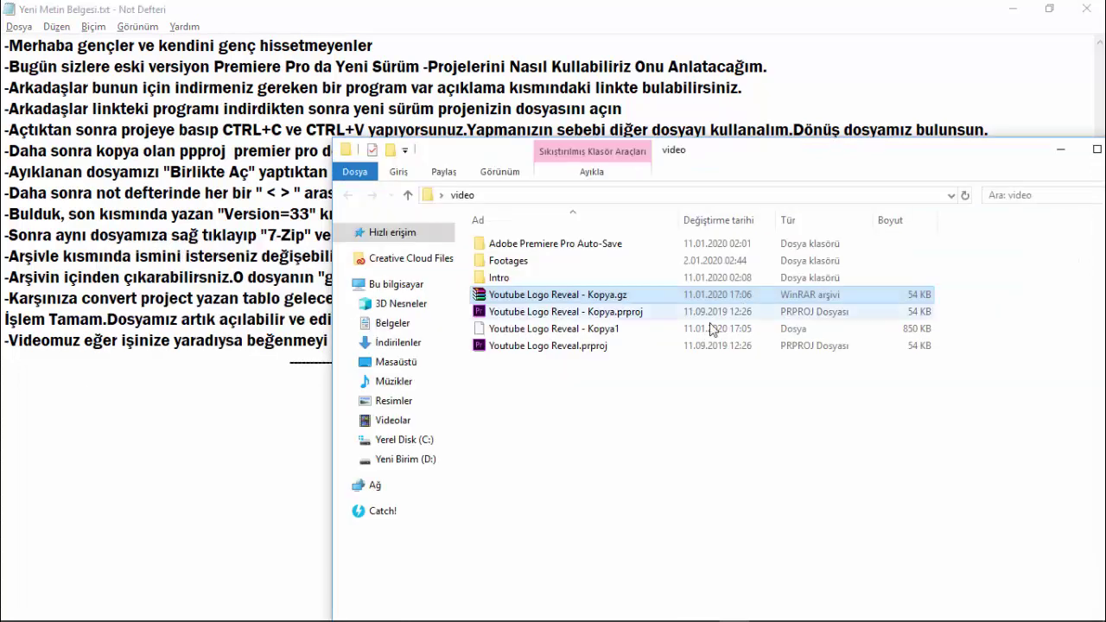
click(623, 300)
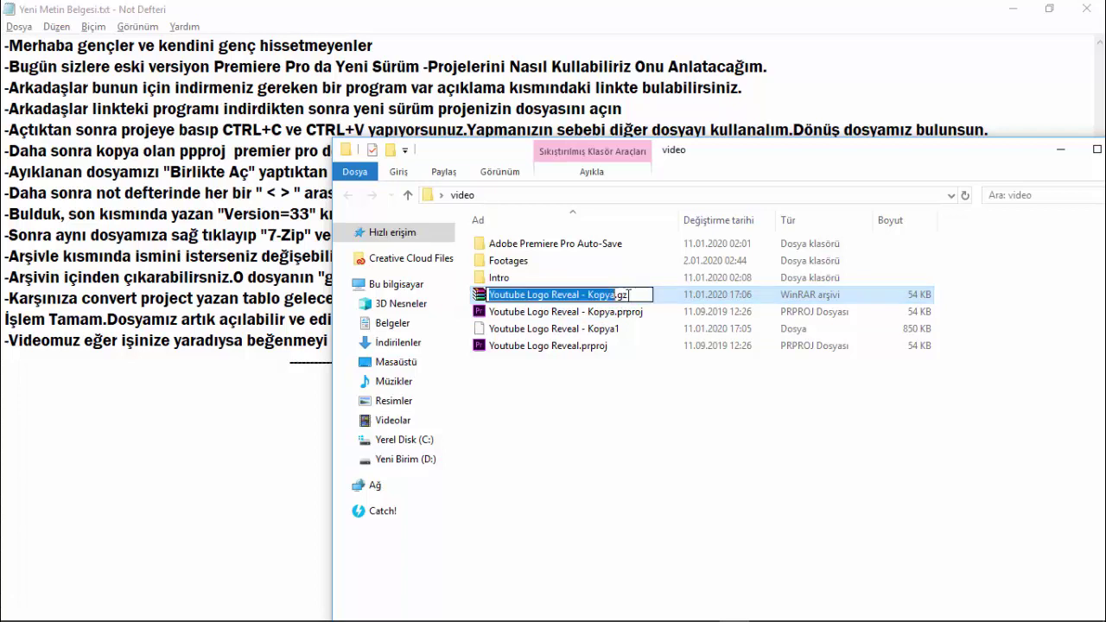
click(624, 295)
text(prproj)
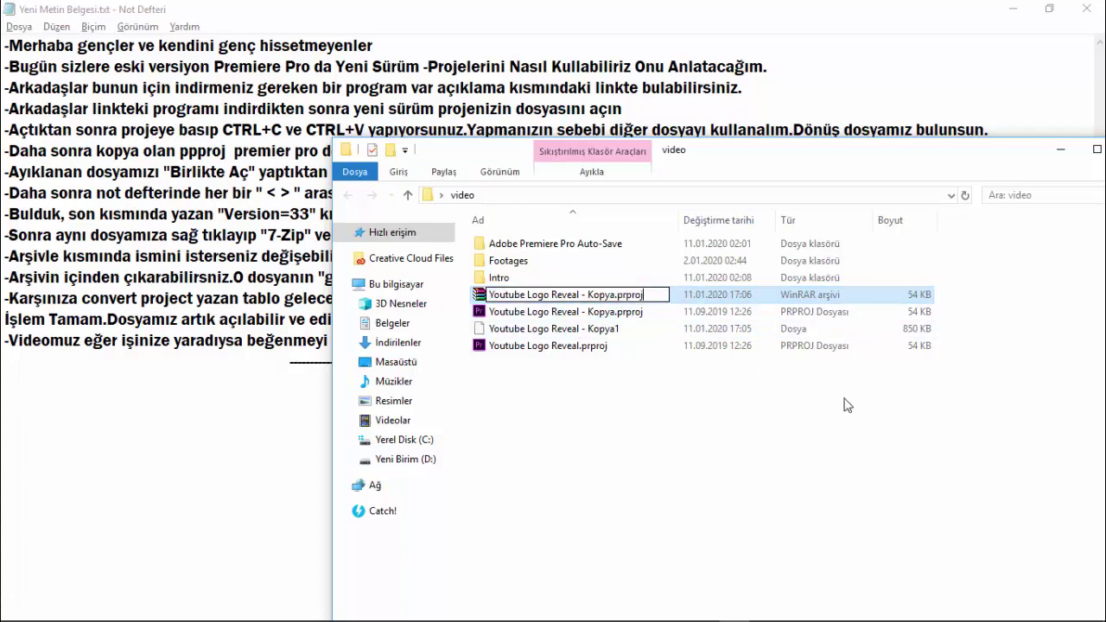
key(Return)
key(Return)
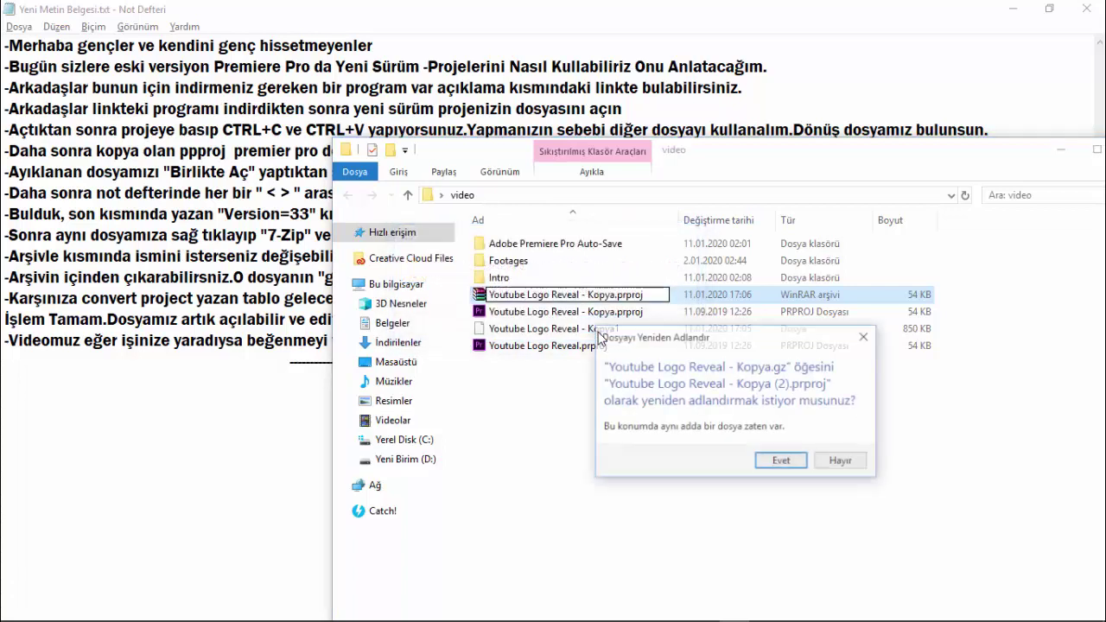
click(799, 463)
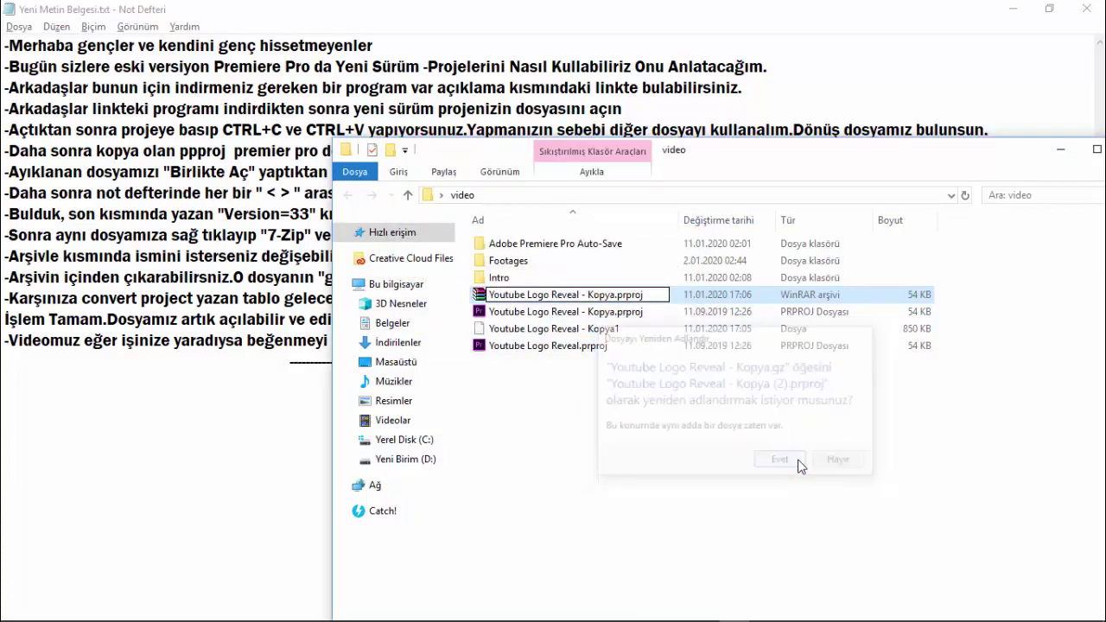
click(134, 300)
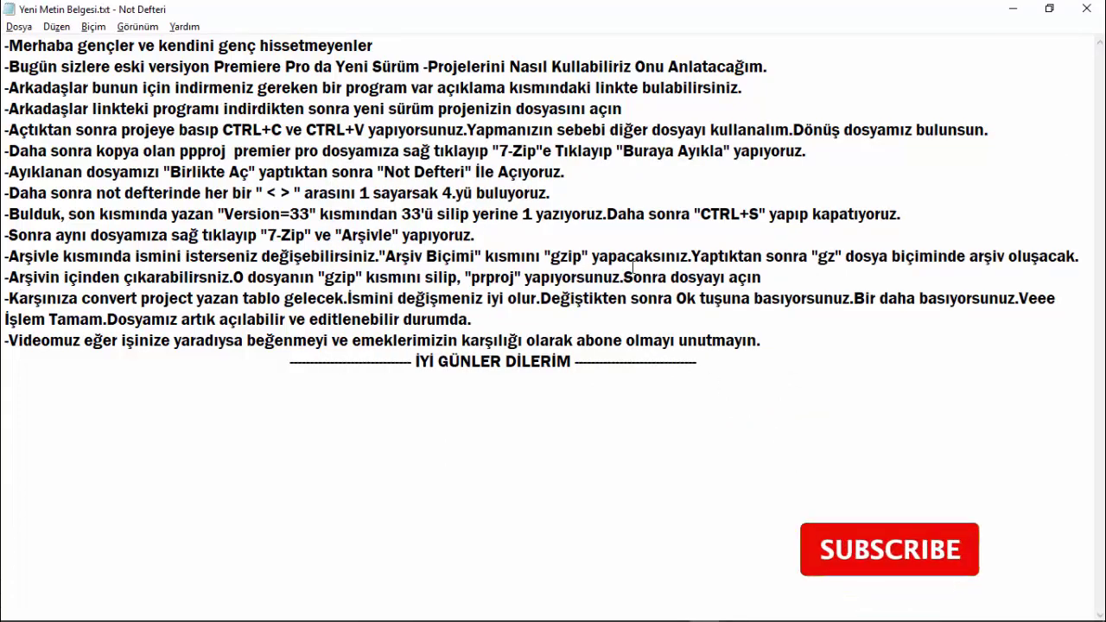
Open Youtube Logo Reveal - Kopya (2).prproj to launch Premiere Pro CC 2017, reviewing the convert-project note.
drag(624, 277, 764, 277)
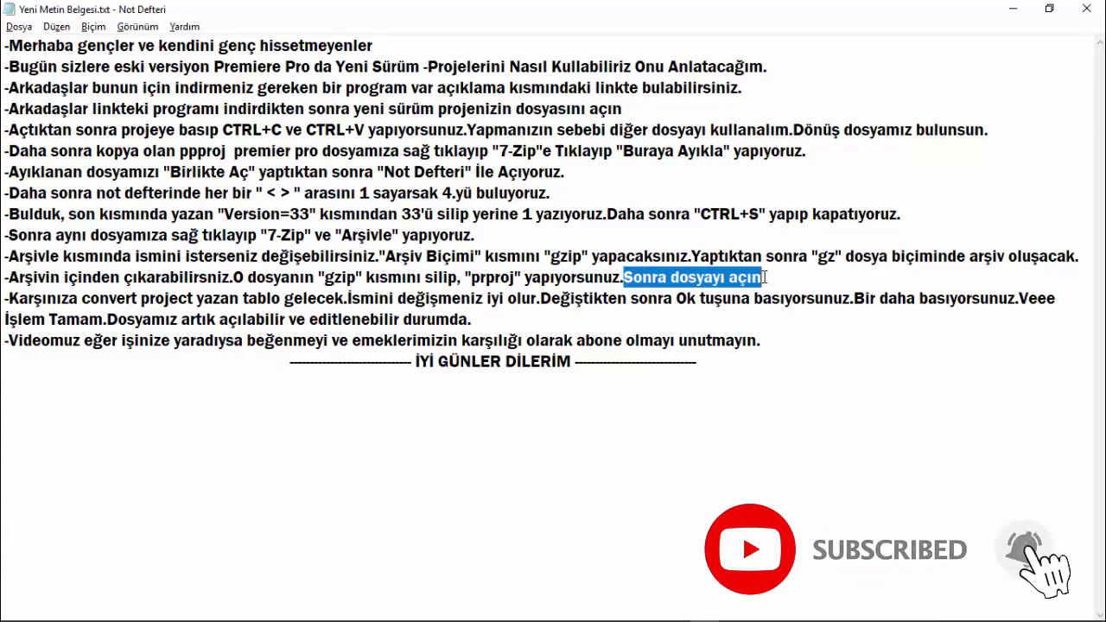
key(alt+Tab)
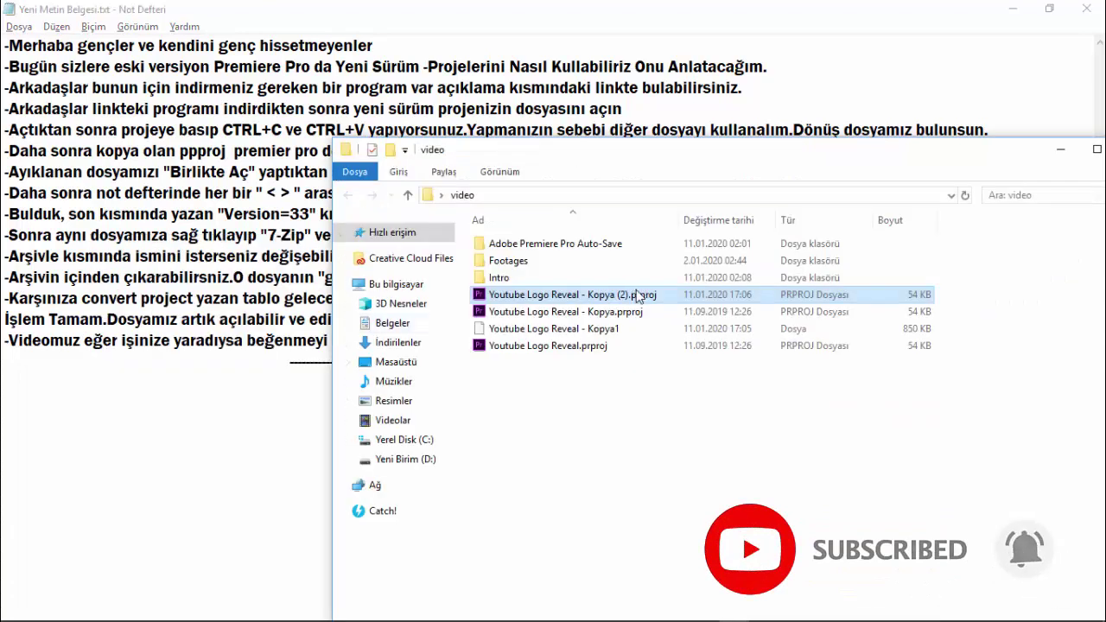
double_click(651, 295)
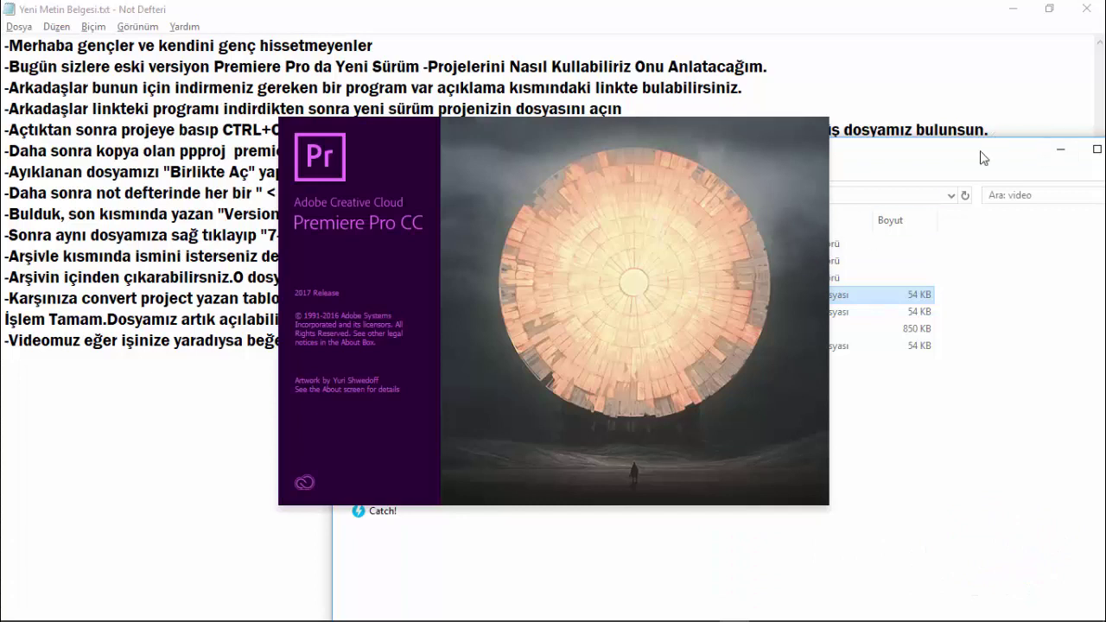
click(981, 157)
drag(7, 298, 835, 301)
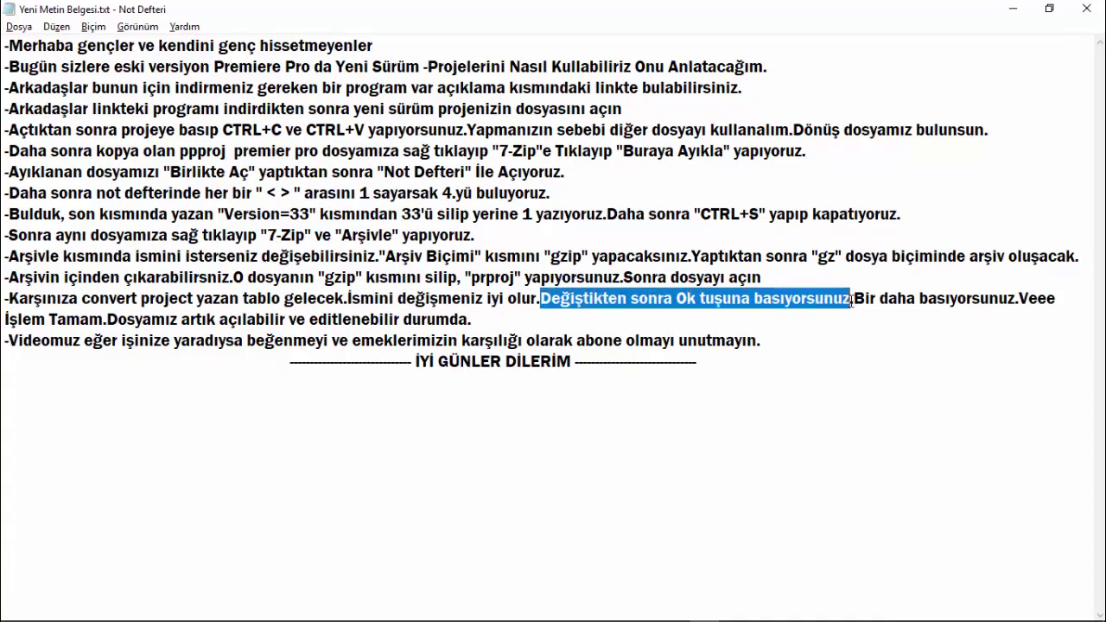
drag(867, 299, 1016, 300)
key(alt+Tab)
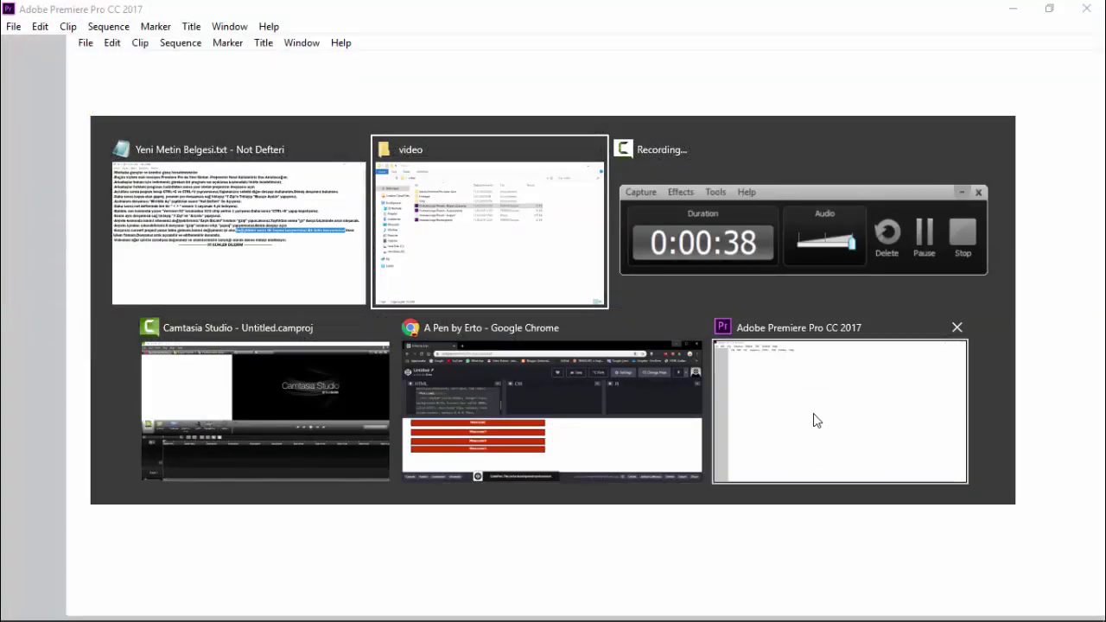
Convert the project as 'Youwerwererewo Reveal - Kopya (2)_1', dismissing the Missing Renderer warning.
click(813, 412)
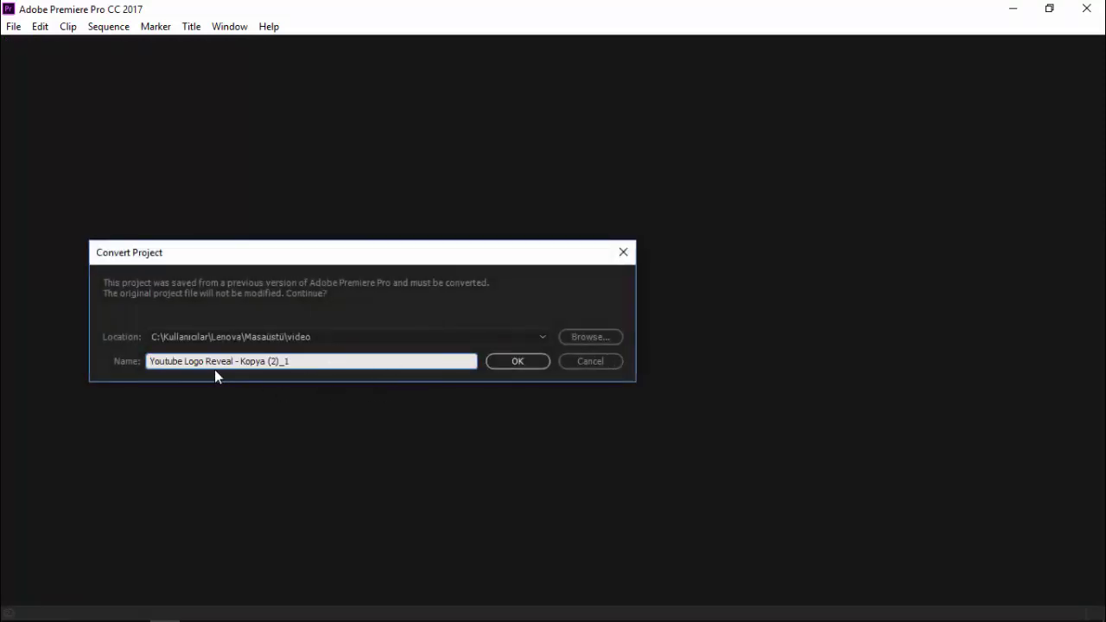
drag(191, 361, 160, 361)
text(werwererew)
click(515, 367)
click(681, 342)
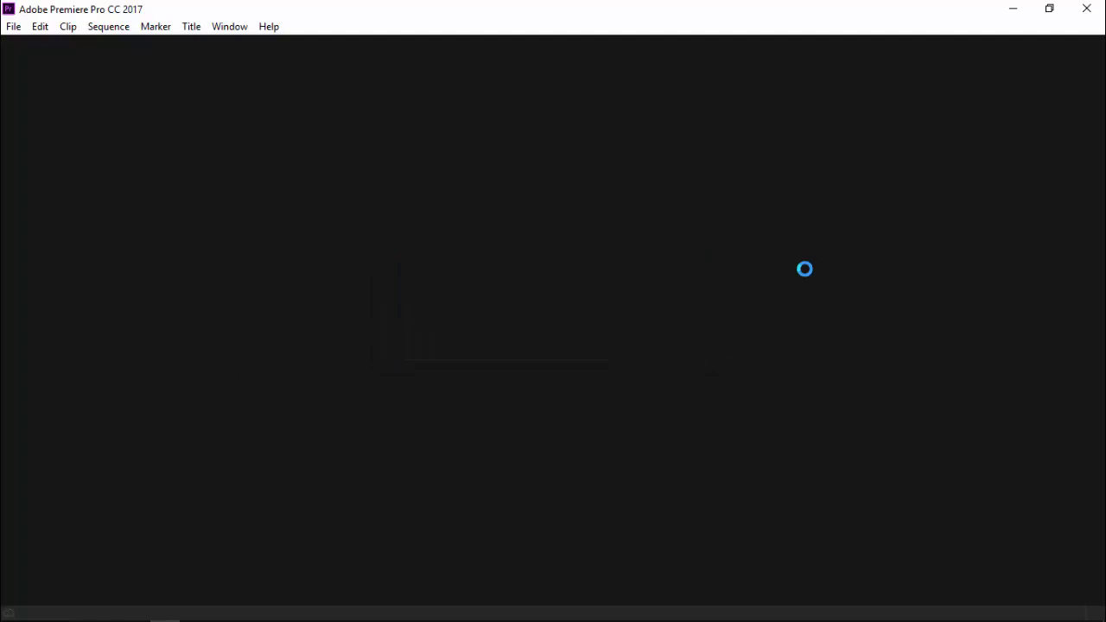
key(alt+Tab)
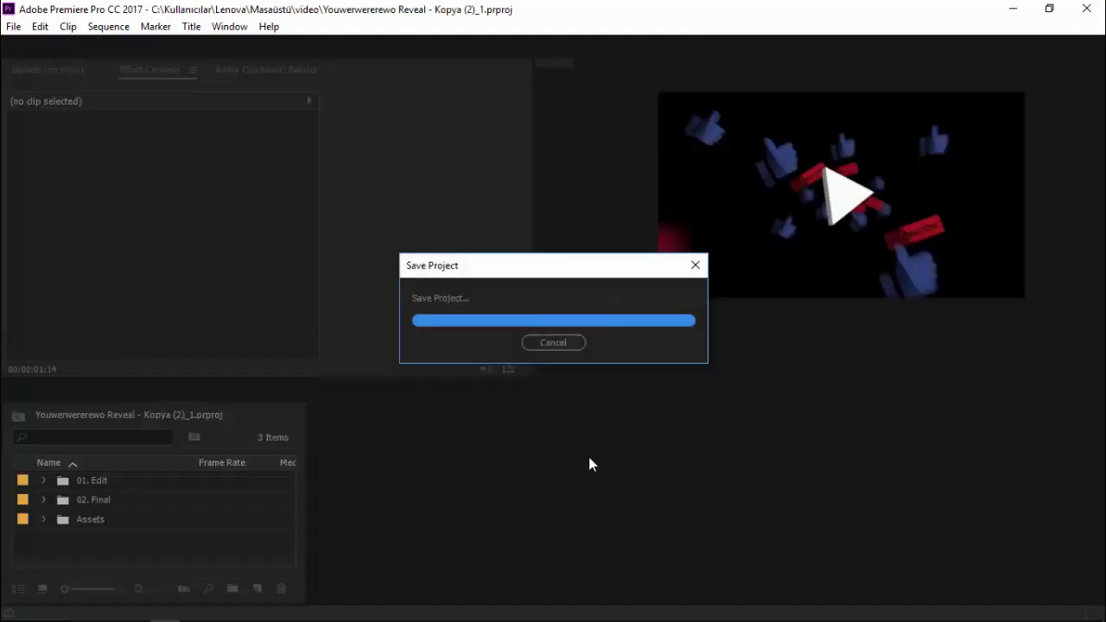
key(alt+Tab)
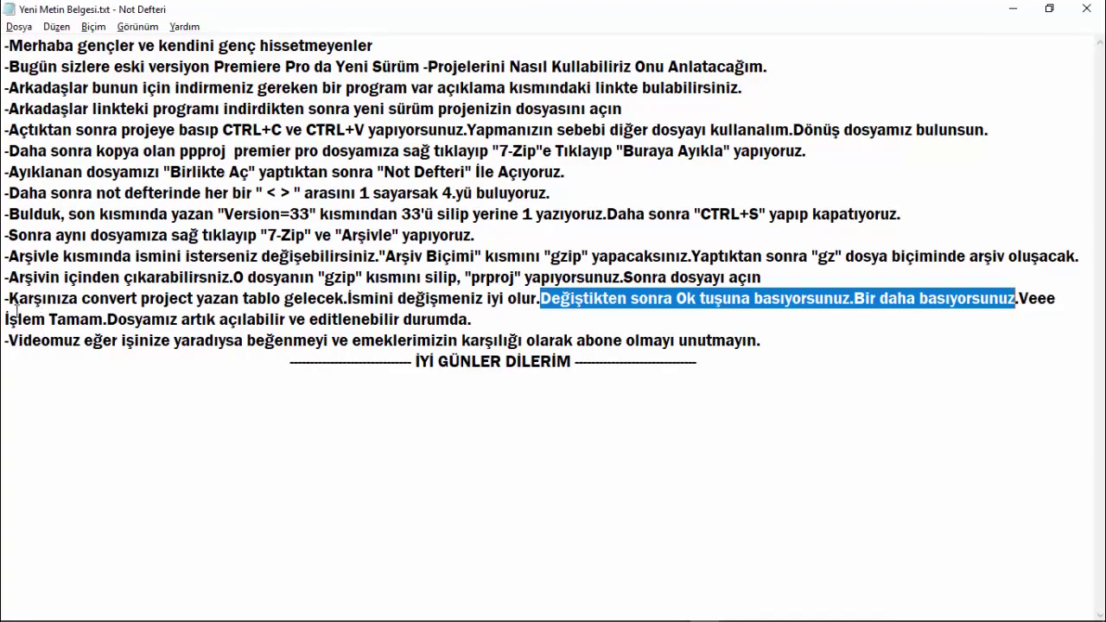
drag(7, 316, 475, 325)
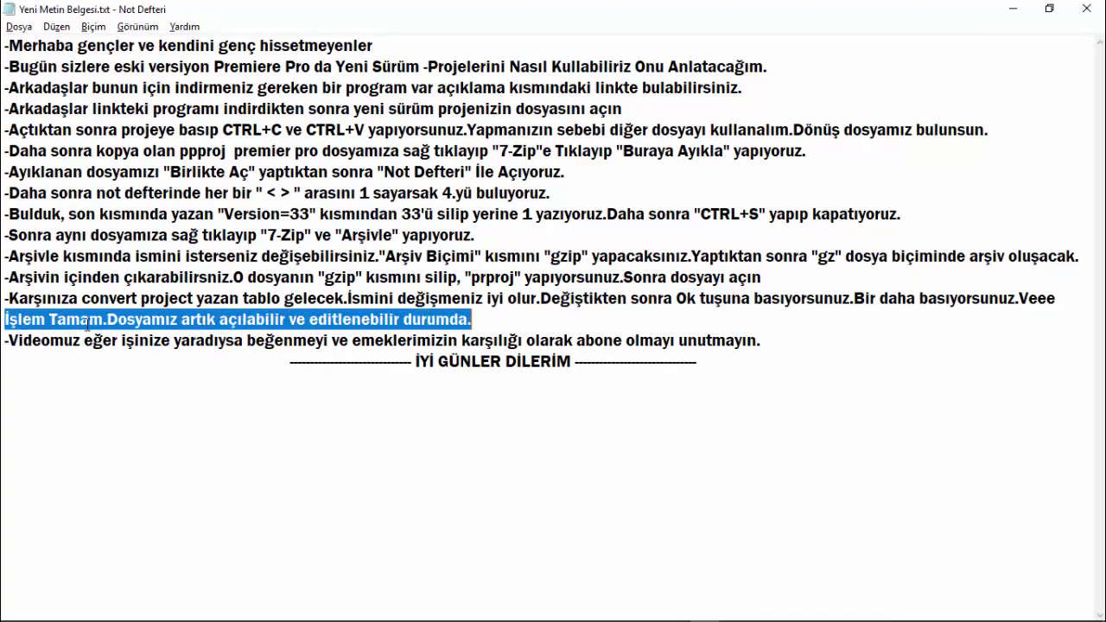
mouse_move(9, 339)
mouse_down()
mouse_move(765, 343)
mouse_move(273, 363)
mouse_up()
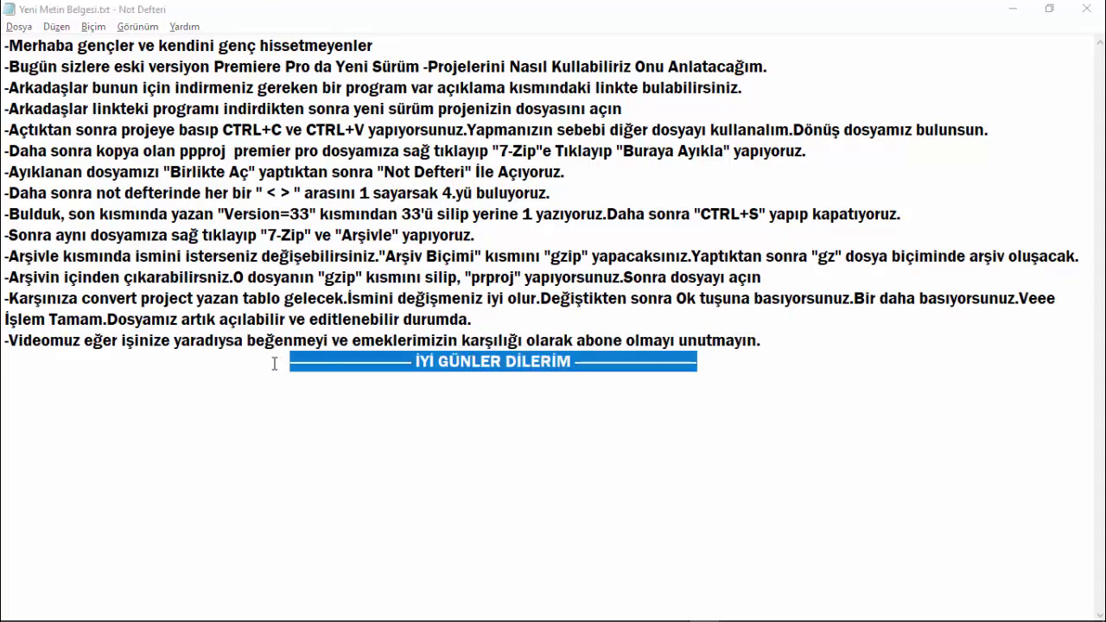